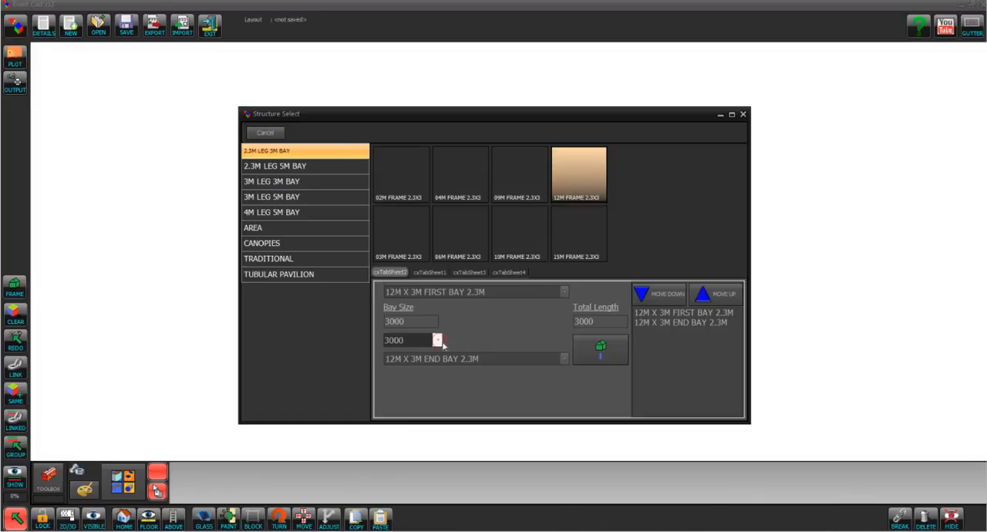
# Insert a 12M frame 2.3X3 structure seven 3000 mm bays long around the centre of the layout
pyautogui.click(480, 377)
pyautogui.click(600, 349)
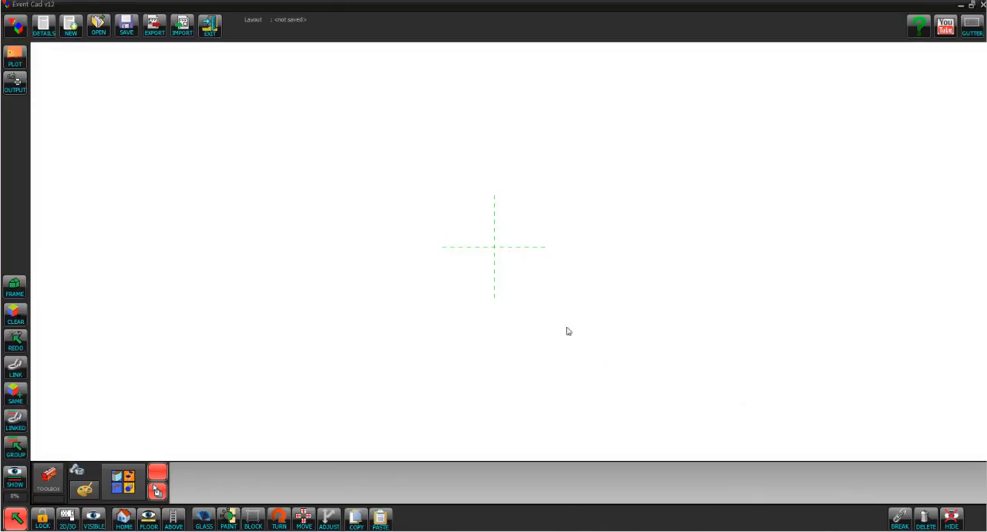
pyautogui.click(380, 169)
pyautogui.click(568, 293)
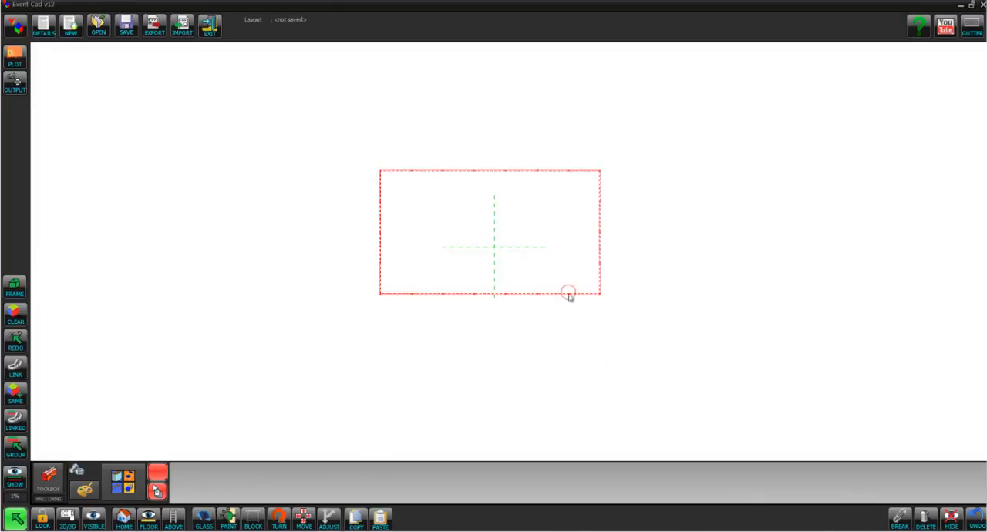
pyautogui.moveTo(569, 295); pyautogui.dragTo(574, 304)
pyautogui.click(670, 331)
pyautogui.scroll(3, 674, 302)
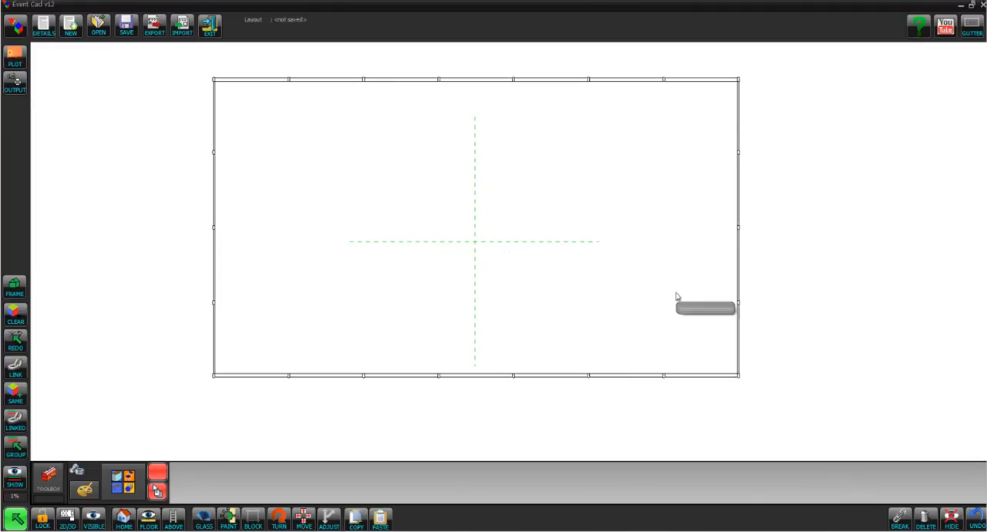
pyautogui.moveTo(668, 420); pyautogui.dragTo(684, 403, button='middle')
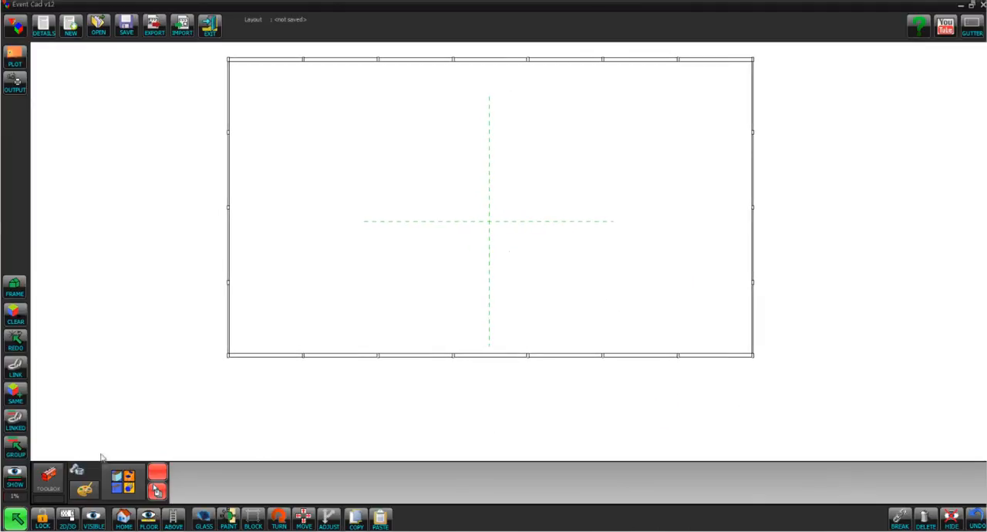
# Add a square canopy from the Canopies range and align it outside the third bay of the structure's lower wall
pyautogui.click(18, 298)
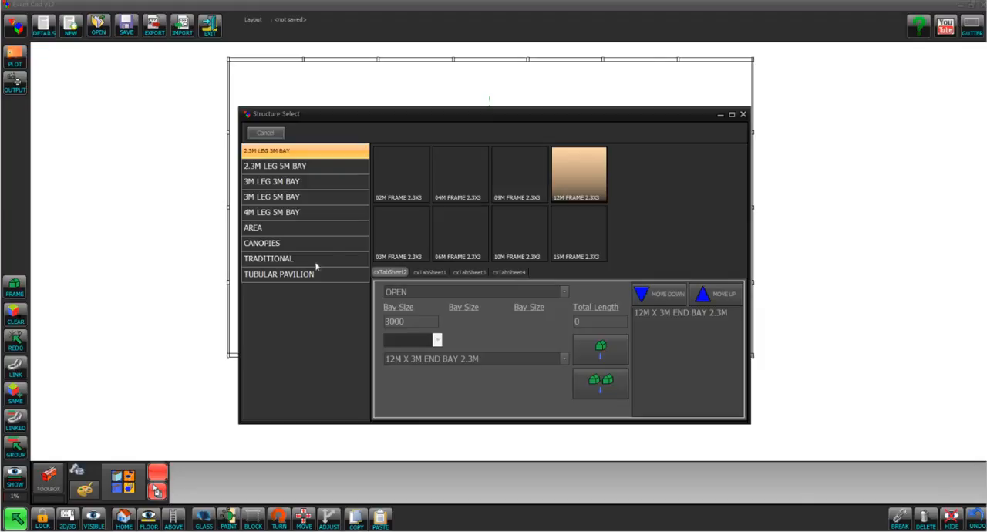
pyautogui.click(270, 244)
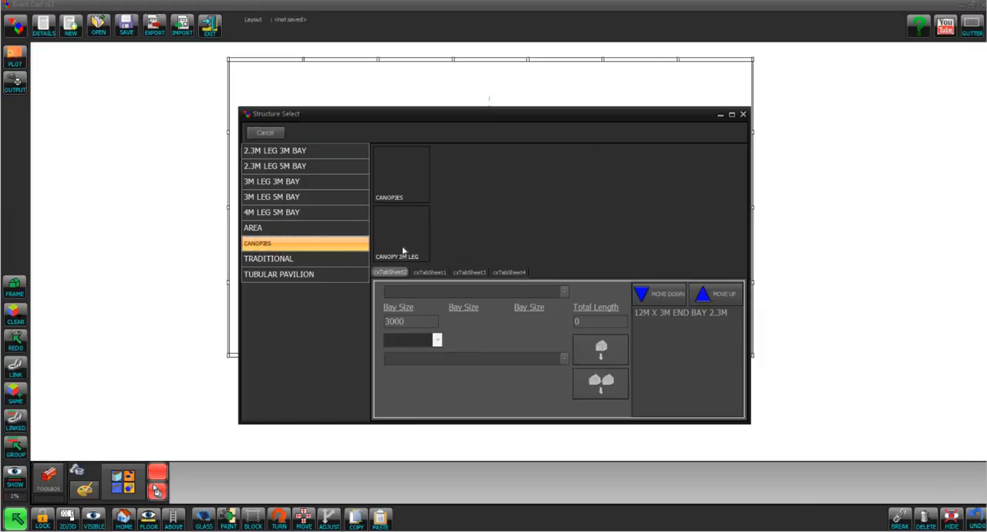
pyautogui.click(392, 189)
pyautogui.doubleClick(402, 345)
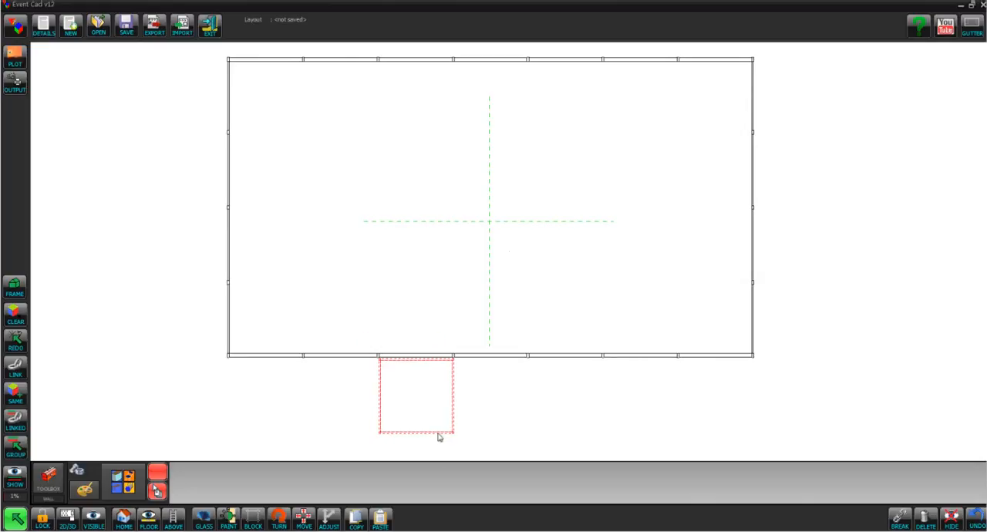
pyautogui.click(508, 435)
pyautogui.click(452, 379)
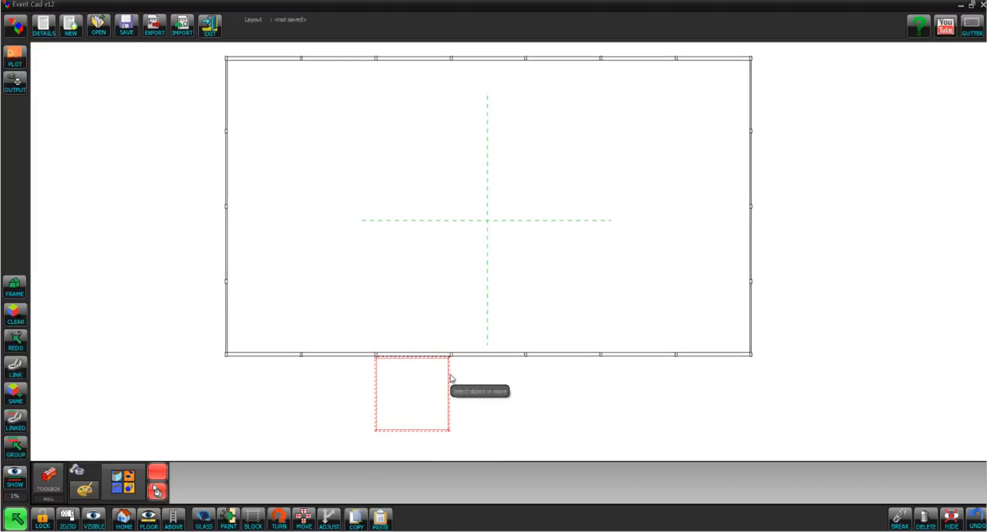
pyautogui.moveTo(451, 378); pyautogui.dragTo(453, 378)
pyautogui.click(486, 395)
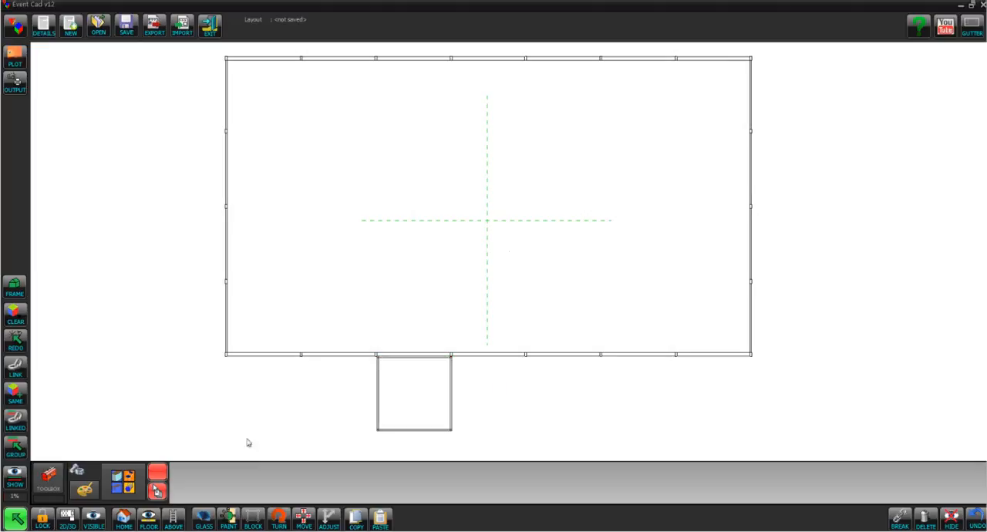
# Start a dining layout on the vertical centreline near the upper wall with 5'6 Covered round tables and Banquet-Gold chairs
pyautogui.click(43, 479)
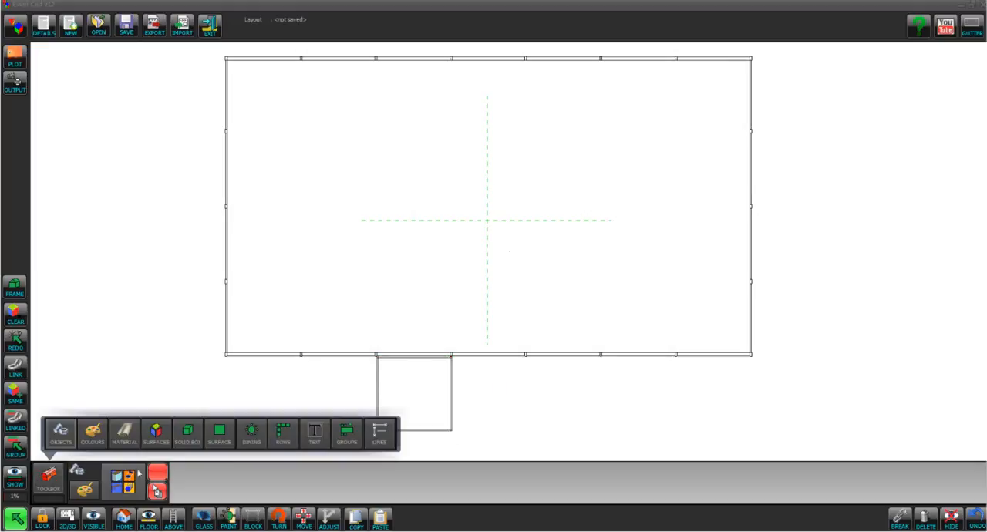
pyautogui.click(255, 433)
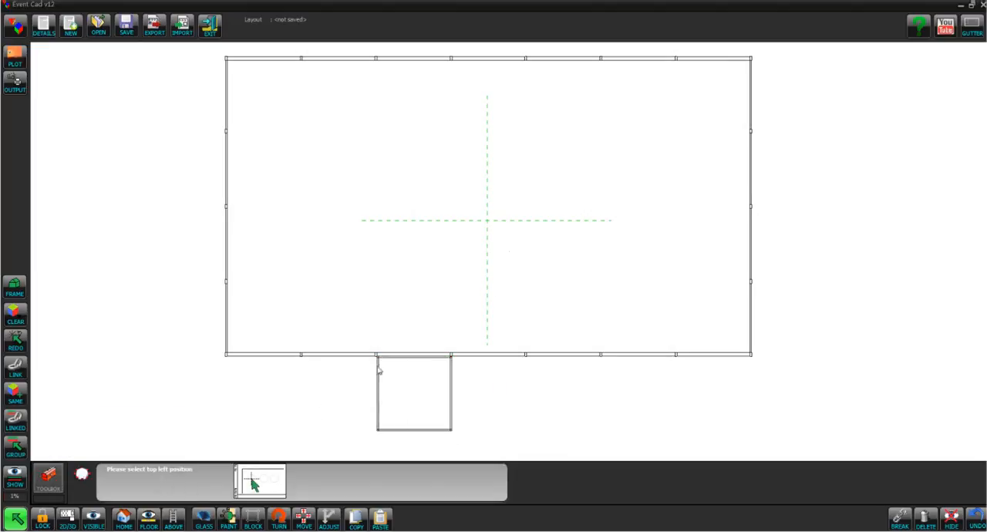
pyautogui.click(487, 104)
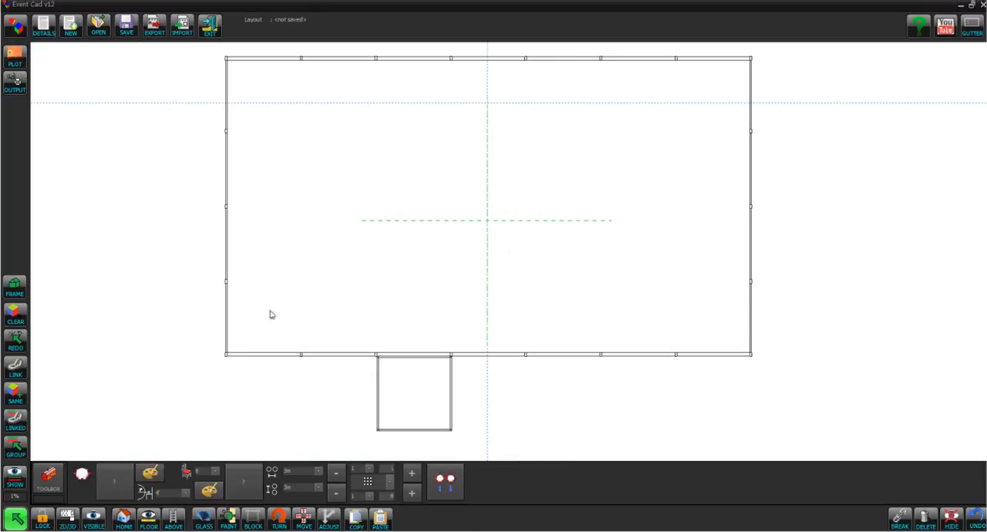
pyautogui.click(108, 487)
pyautogui.click(531, 235)
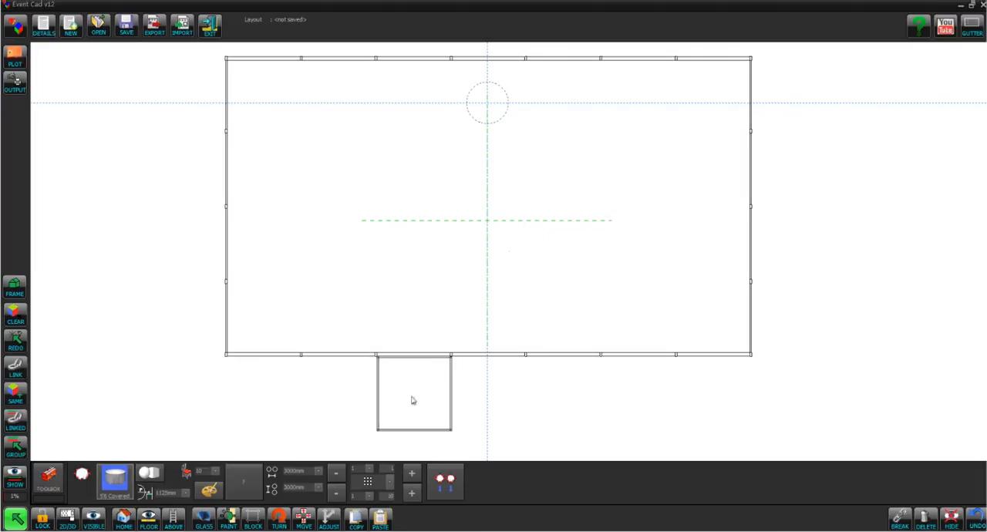
pyautogui.click(243, 483)
pyautogui.click(449, 259)
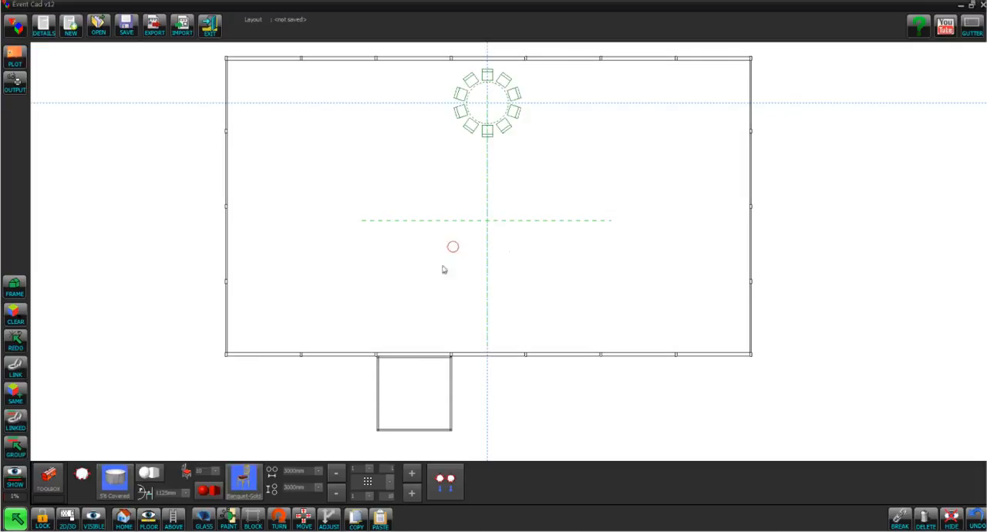
# Make the dining grid three tables across and four down, shift it up to fit inside the walls, and add it
pyautogui.click(414, 476)
pyautogui.click(414, 476)
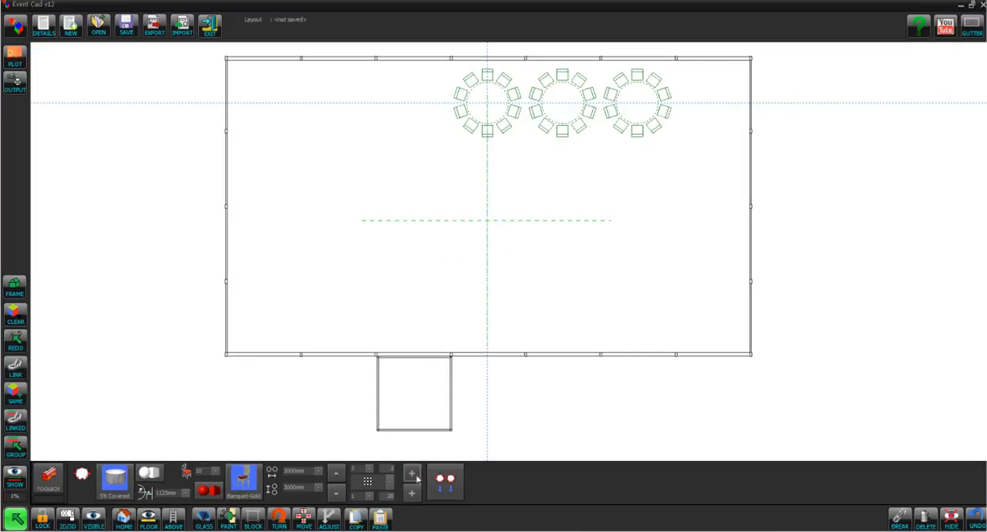
pyautogui.click(414, 494)
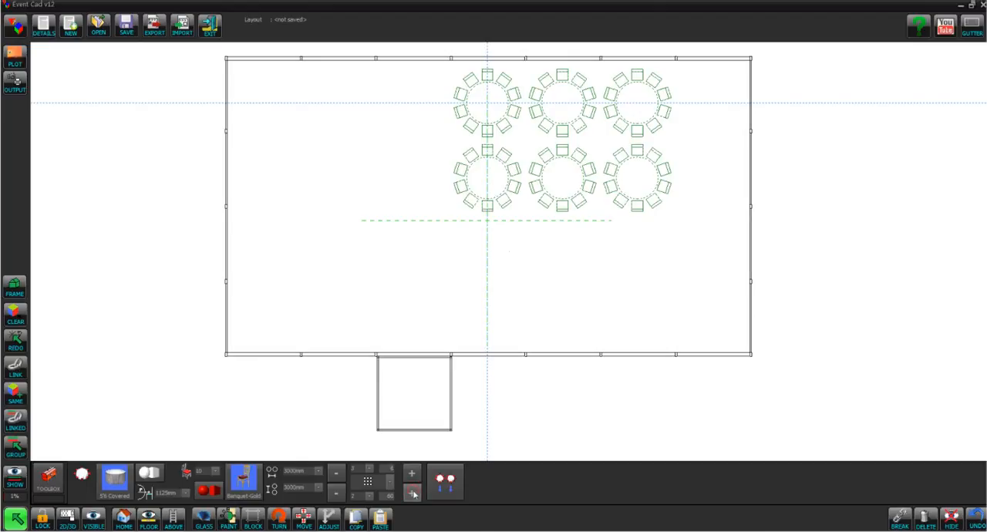
pyautogui.click(414, 493)
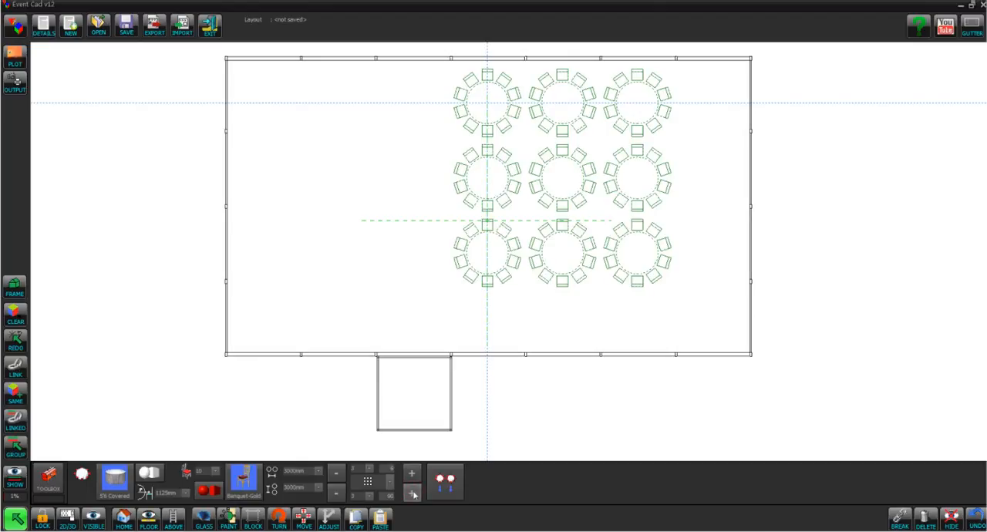
pyautogui.click(414, 493)
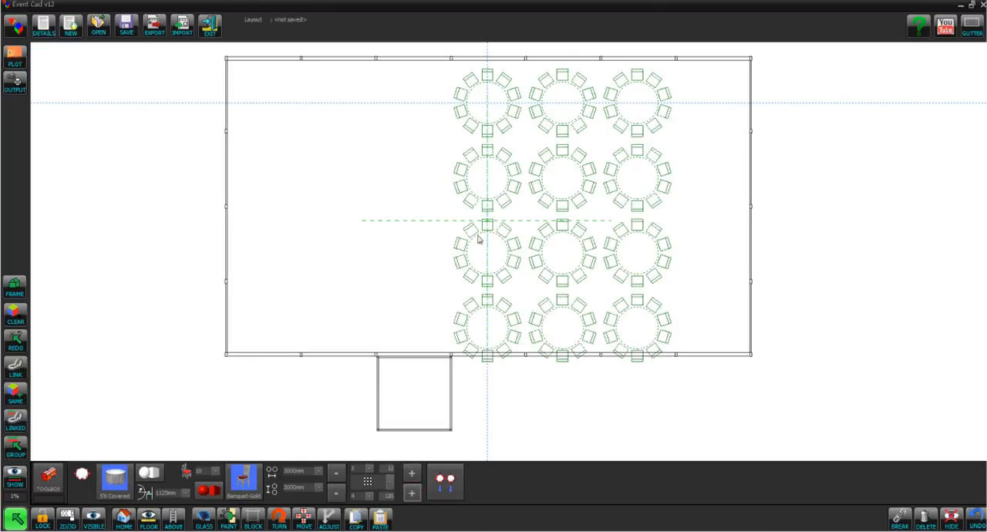
pyautogui.click(487, 99)
pyautogui.click(488, 96)
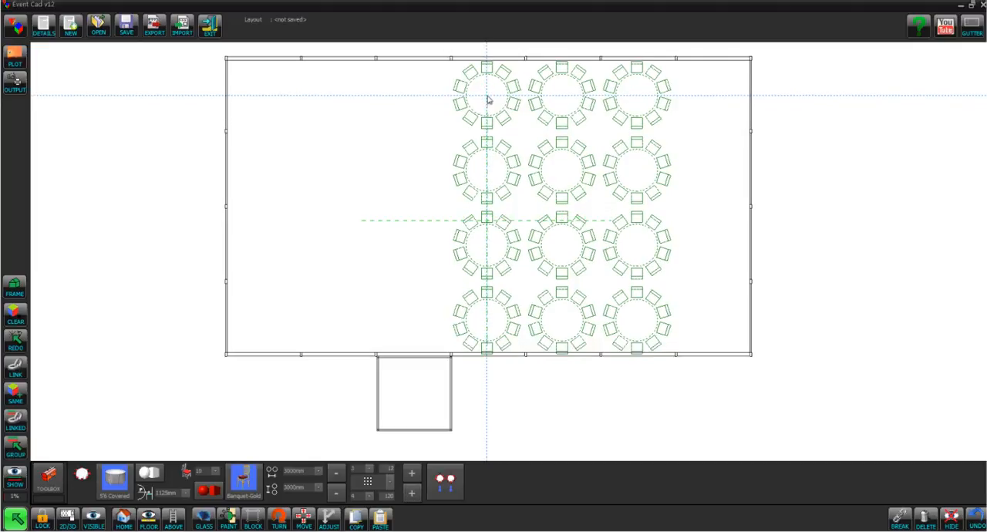
pyautogui.click(487, 94)
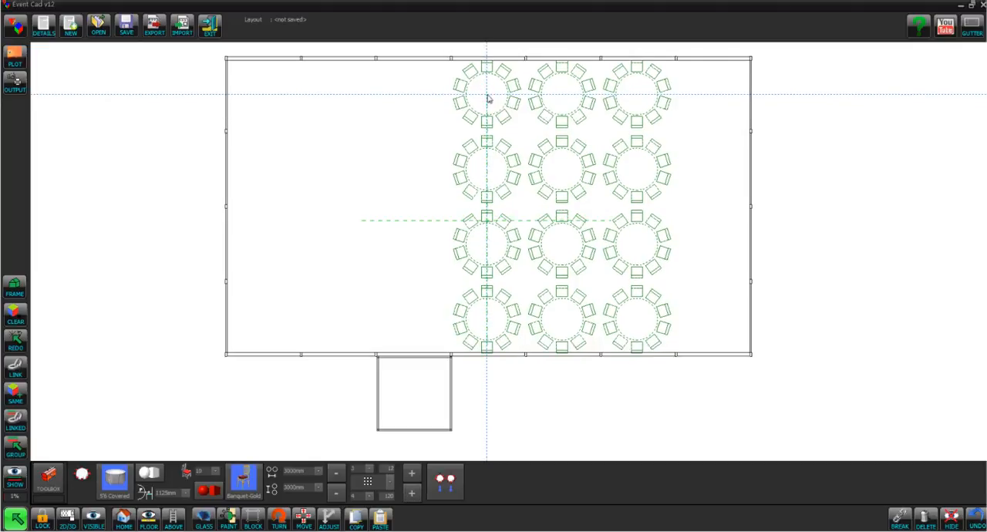
pyautogui.click(446, 479)
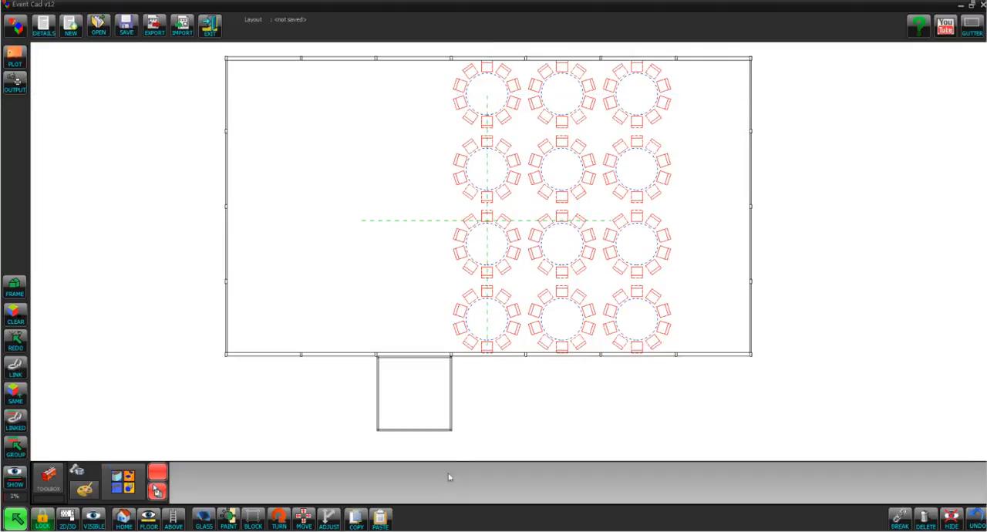
# Add a single row of eight Banquet-Gold chairs at 600 mm spacing outside the structure's right side
pyautogui.click(49, 476)
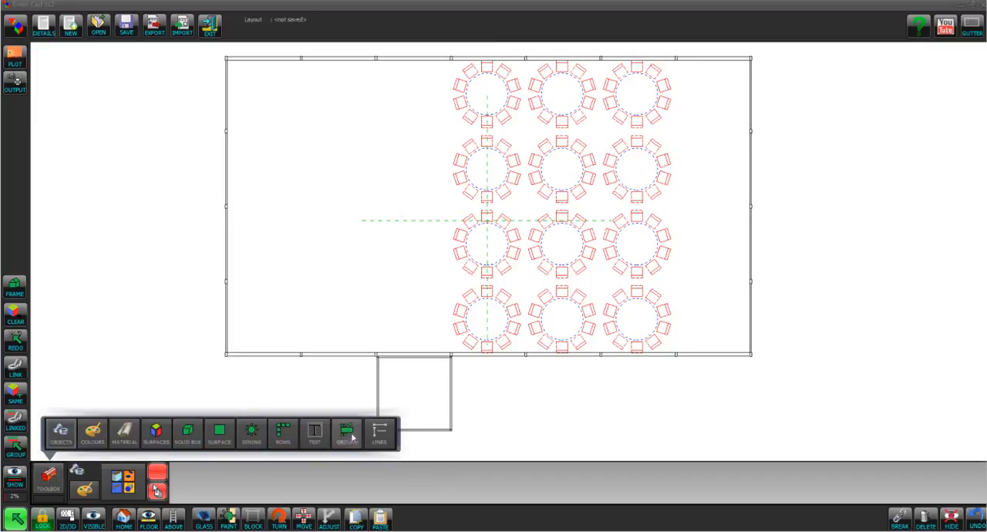
pyautogui.click(287, 431)
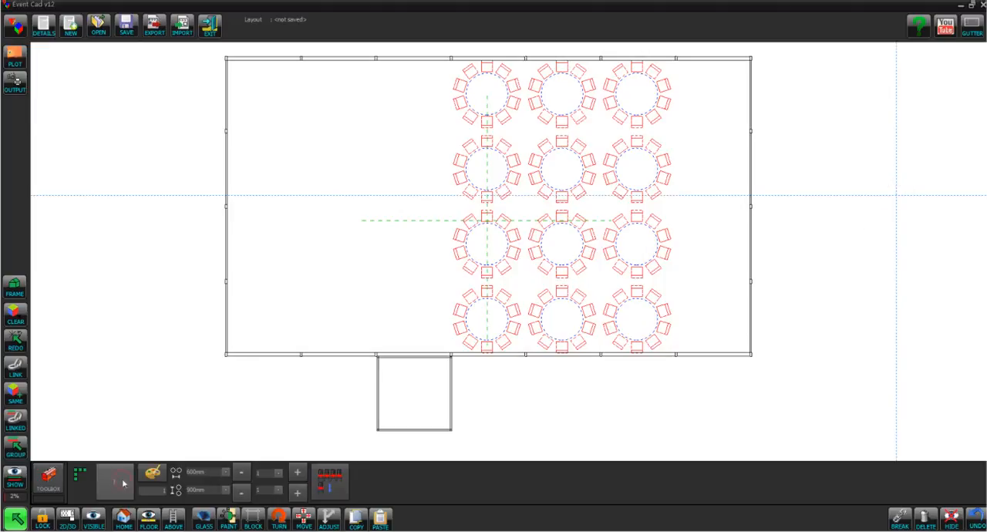
pyautogui.click(114, 481)
pyautogui.click(455, 248)
pyautogui.click(445, 328)
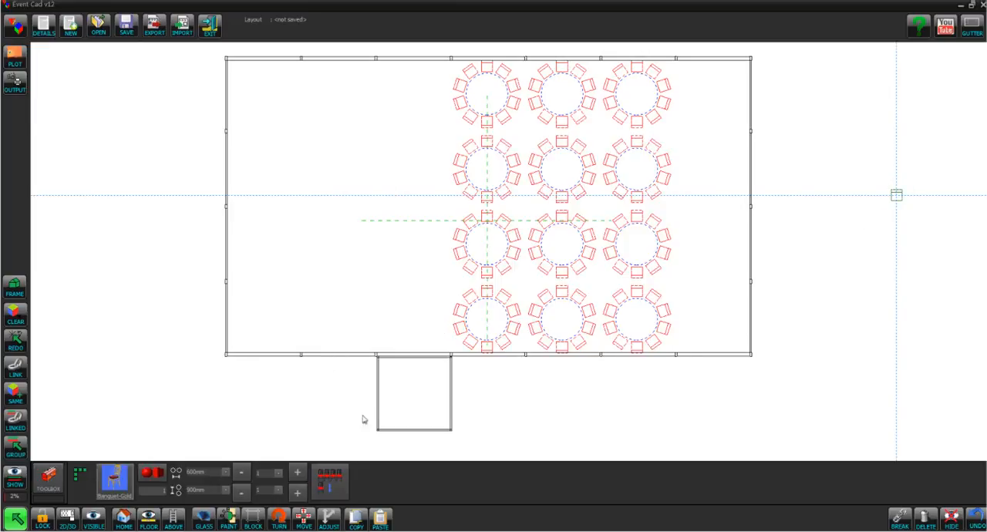
pyautogui.click(264, 471)
pyautogui.write('10')
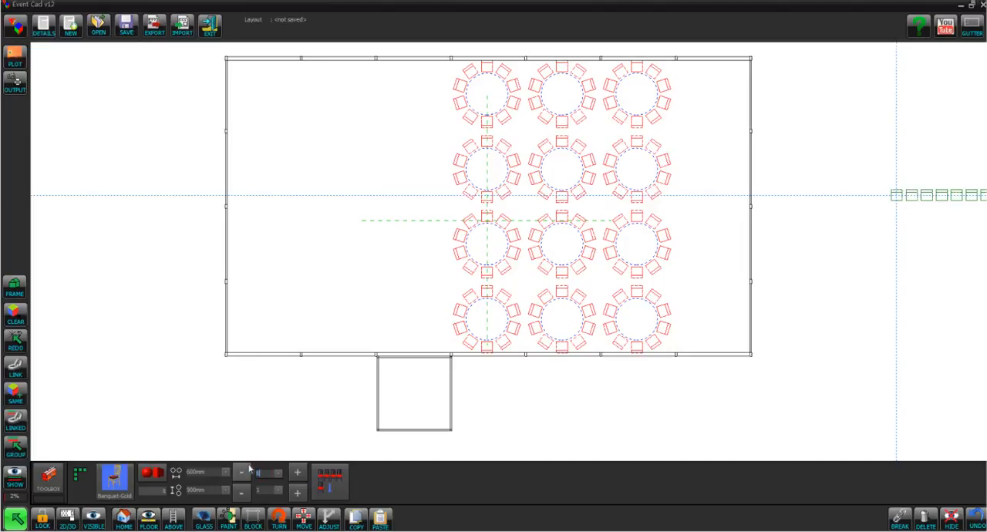
pyautogui.click(332, 477)
# Turn the chair row vertical and move it inside the structure near the right end wall
pyautogui.click(278, 519)
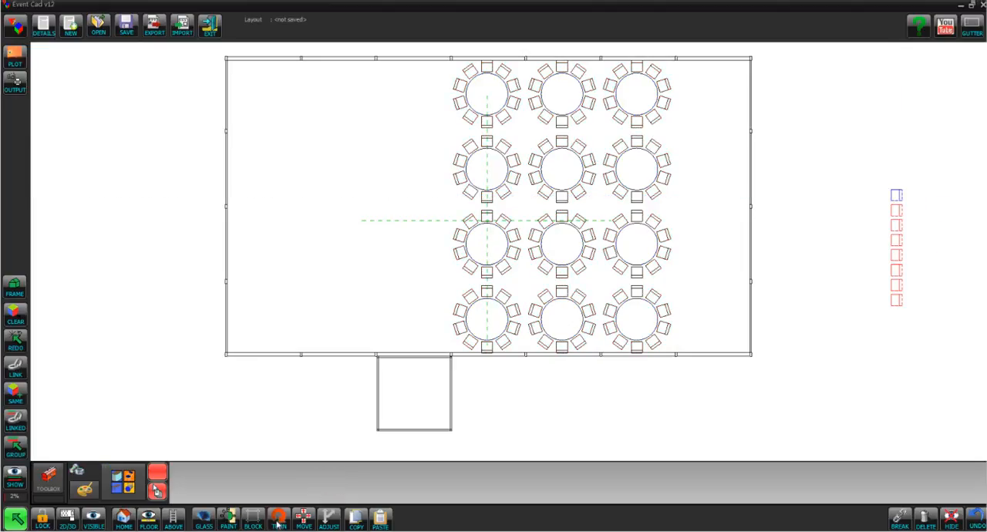
pyautogui.moveTo(890, 284); pyautogui.dragTo(726, 226)
pyautogui.click(817, 242)
# Build a line of 6'x2'6", 4'x2'6" and 6'x2'6" covered trestle tables, turn it vertical and place it in front of the chair row
pyautogui.click(51, 484)
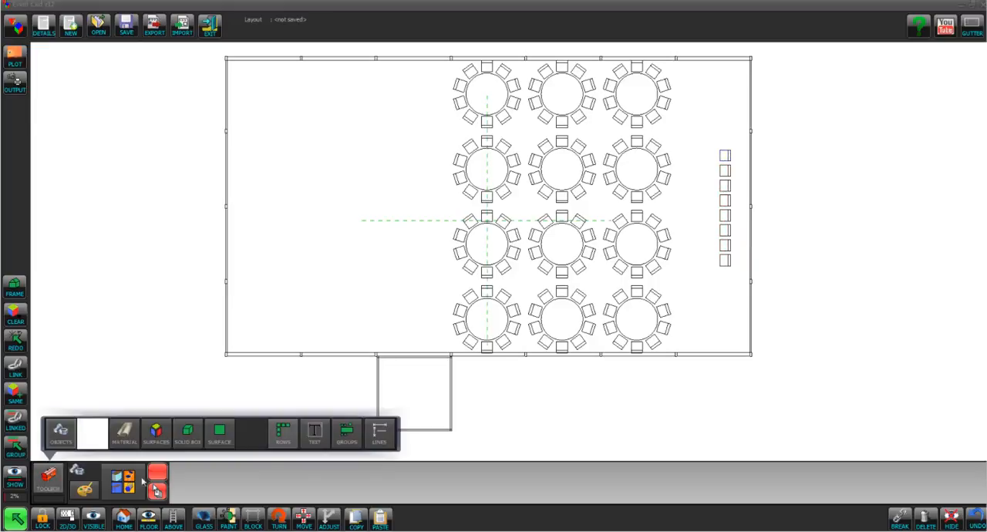
pyautogui.click(65, 433)
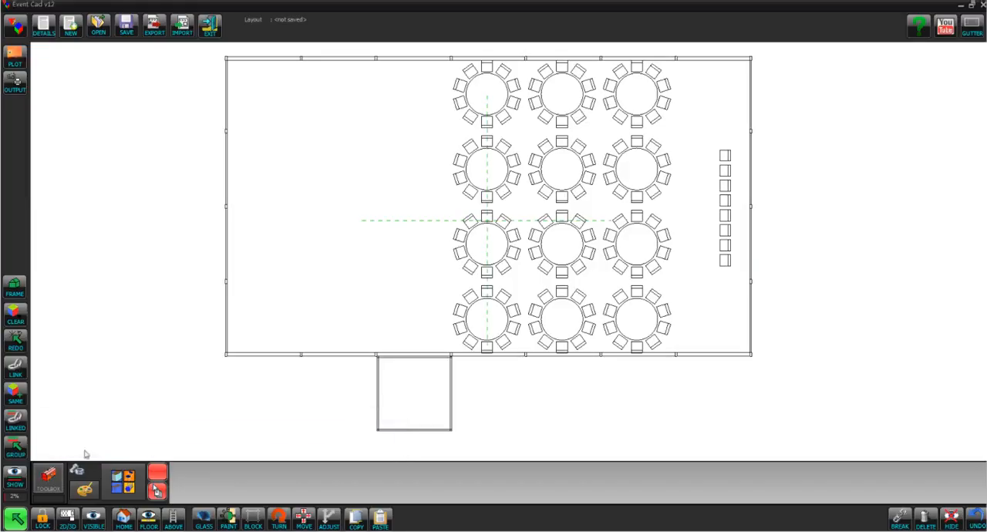
pyautogui.click(364, 370)
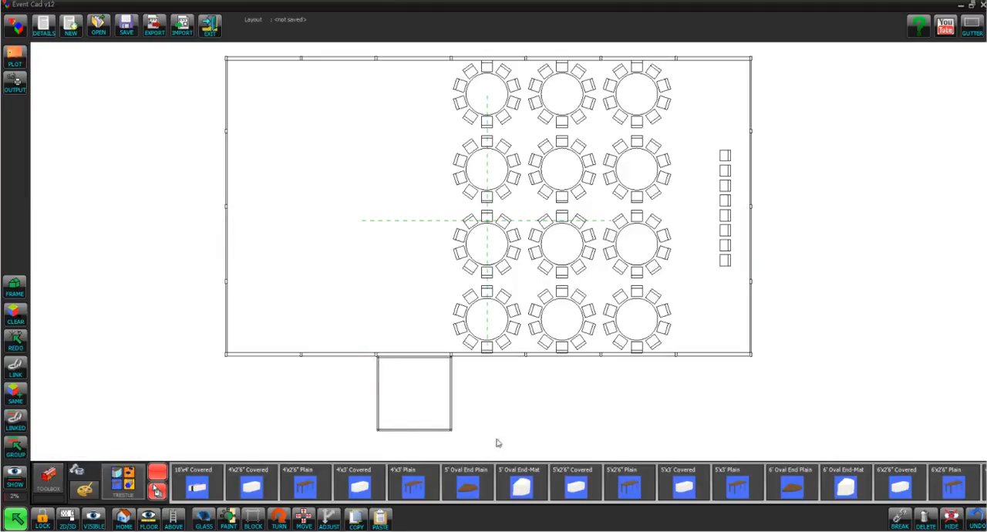
pyautogui.click(827, 368)
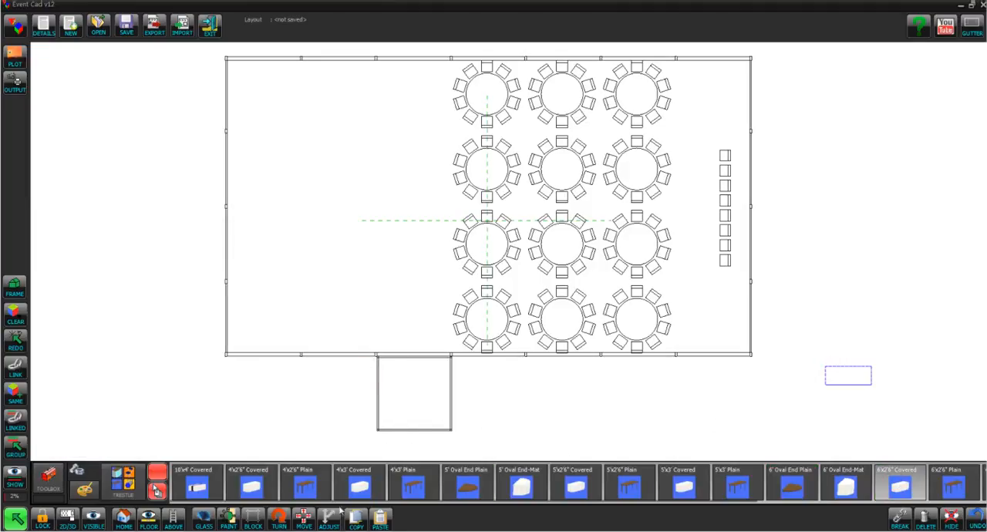
pyautogui.click(902, 488)
pyautogui.click(286, 522)
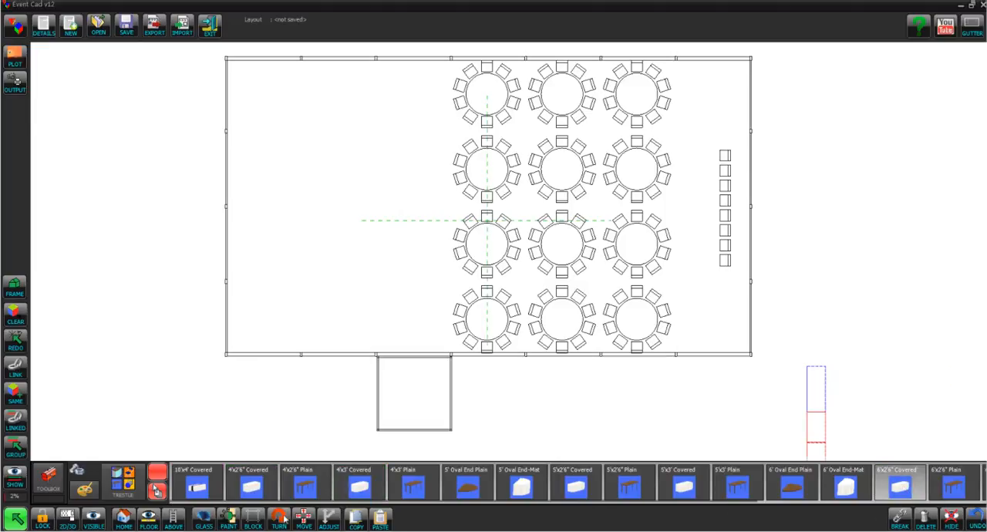
pyautogui.moveTo(819, 409); pyautogui.dragTo(713, 201)
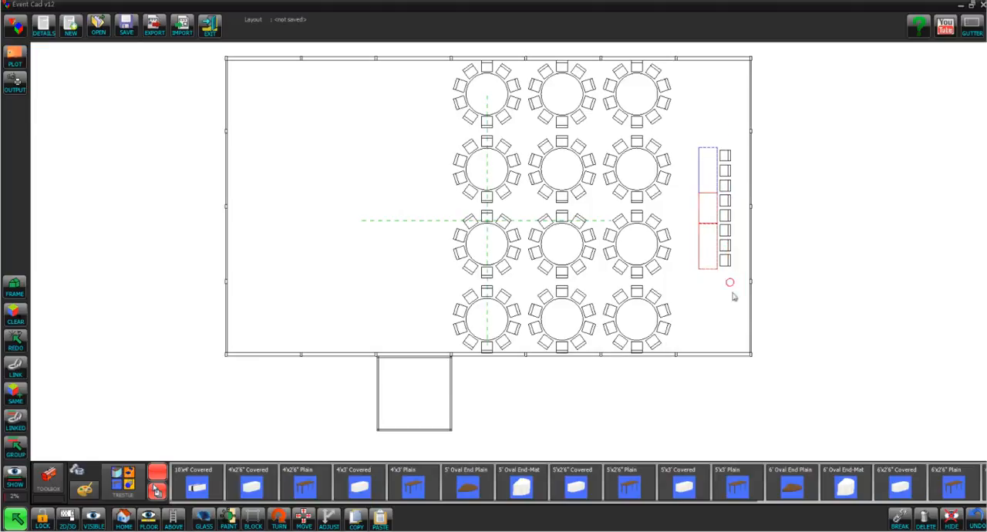
# Set up a solid box with X 16', Y 25 and Z 16'
pyautogui.click(51, 481)
pyautogui.click(188, 434)
pyautogui.doubleClick(211, 467)
pyautogui.write('16')
pyautogui.press('Tab')
pyautogui.write('25')
pyautogui.press('Tab')
pyautogui.write('1')
pyautogui.press('Tab')
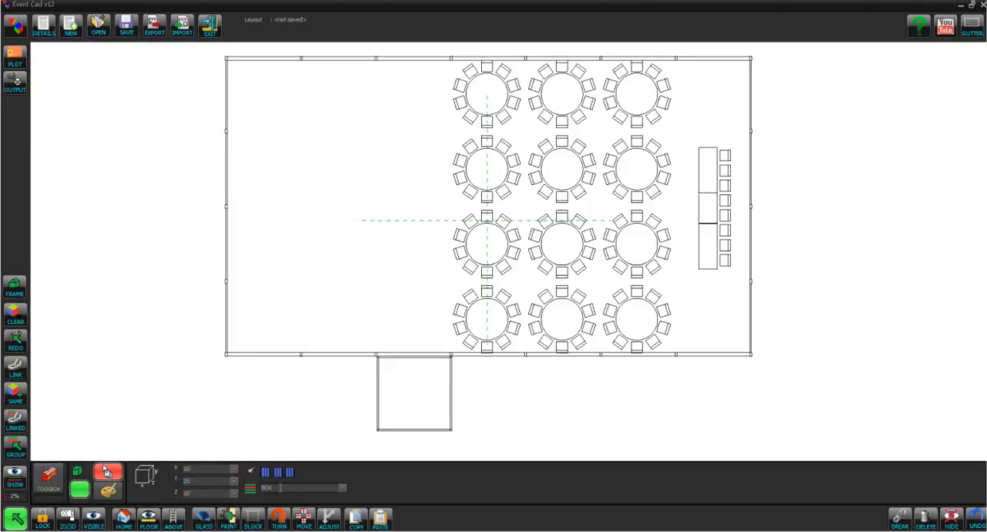
# Insert the box as DANCE FLOOR, turned 45 degrees, and move it into the structure's upper-left corner
pyautogui.click(343, 488)
pyautogui.click(299, 505)
pyautogui.click(294, 183)
pyautogui.click(293, 472)
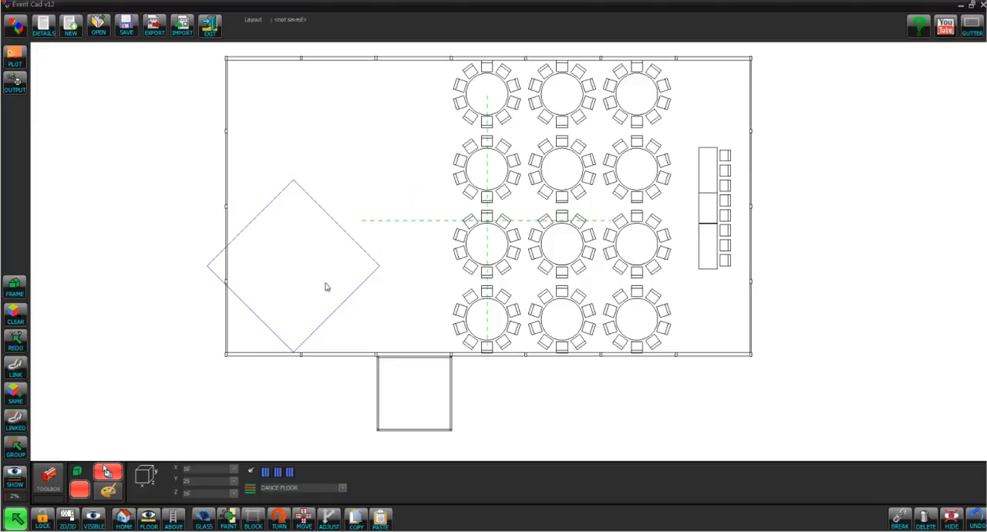
pyautogui.moveTo(342, 310); pyautogui.dragTo(365, 193)
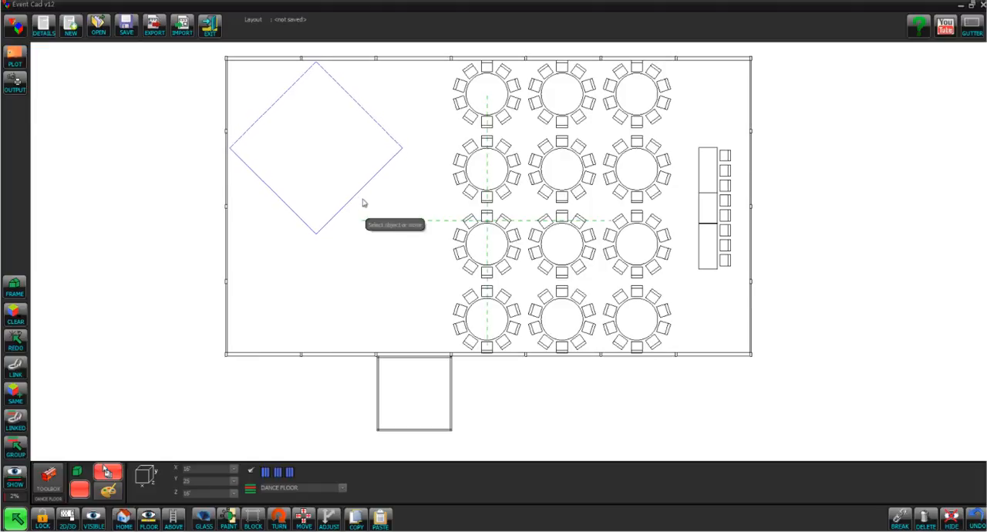
# Insert a Disco object from the Extras category, turn it diagonally and place it along the dance floor's upper-left edge
pyautogui.click(57, 477)
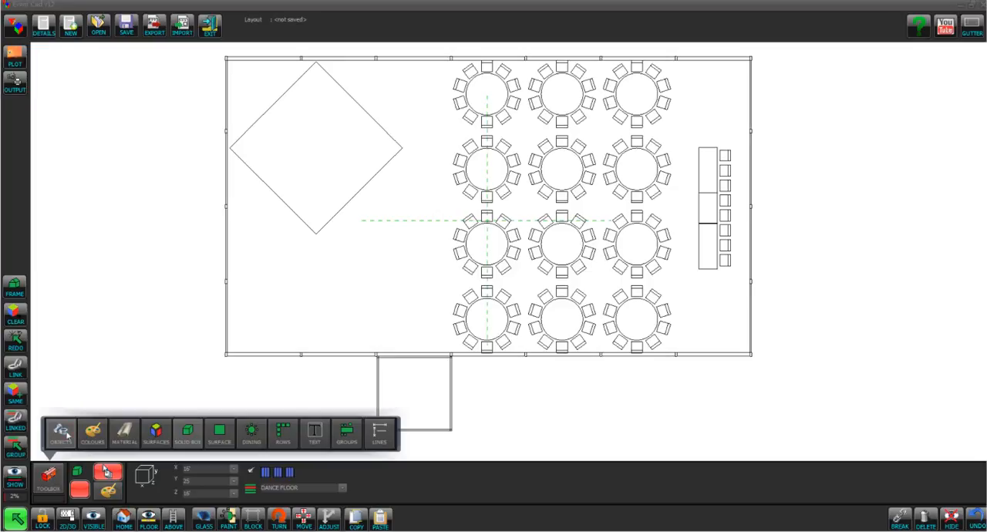
pyautogui.click(65, 433)
pyautogui.click(123, 480)
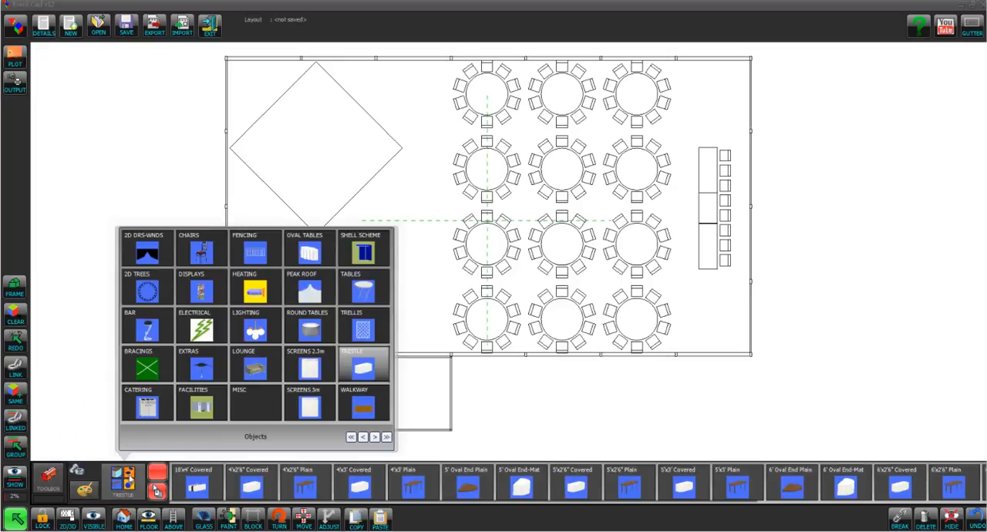
pyautogui.click(199, 366)
pyautogui.click(467, 496)
pyautogui.click(140, 257)
pyautogui.click(274, 523)
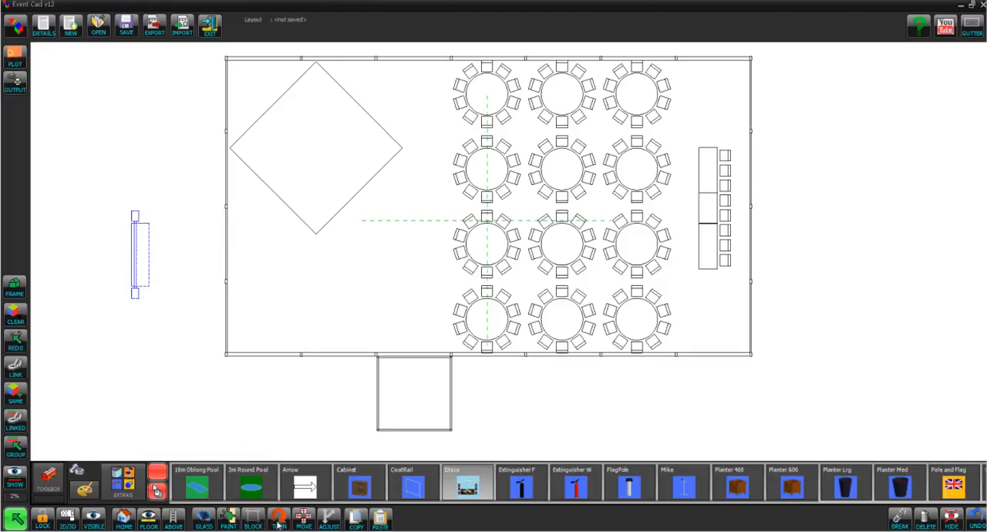
pyautogui.moveTo(160, 253); pyautogui.dragTo(283, 97)
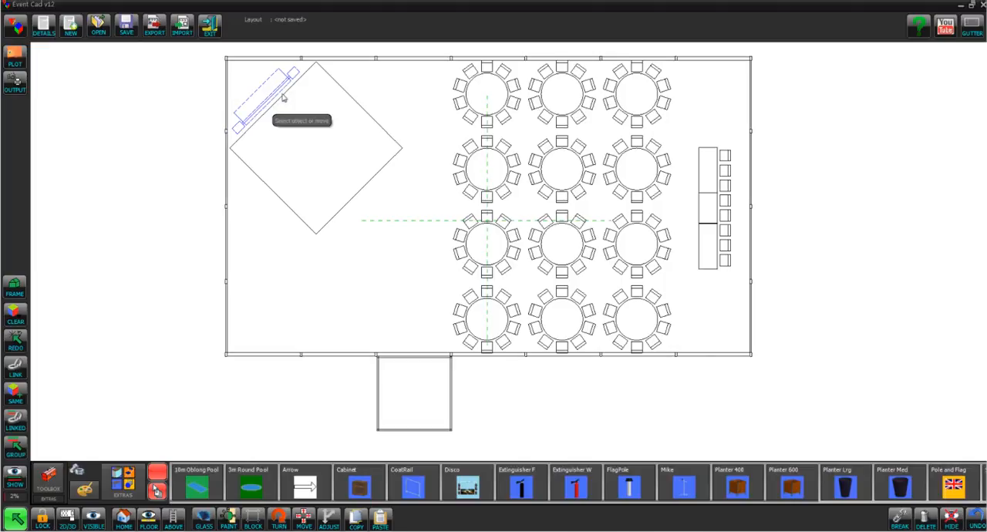
pyautogui.click(241, 417)
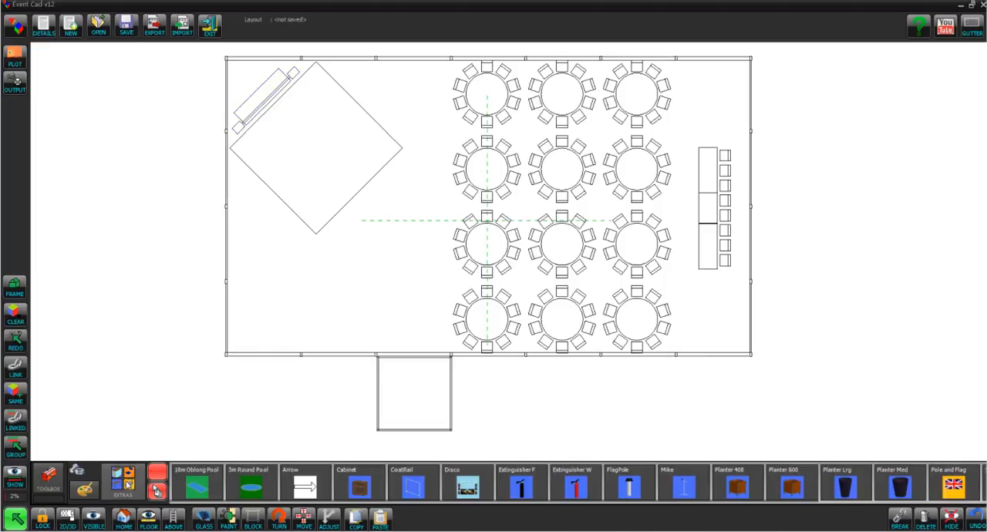
# Build a rounded bar from the Mercury End LH, Mercury Bar and Mercury End RH objects
pyautogui.click(127, 481)
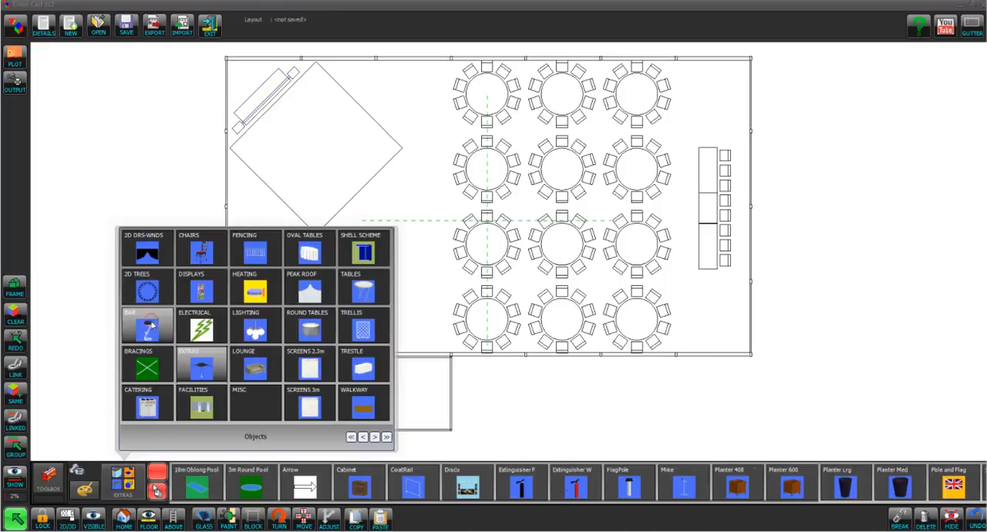
pyautogui.click(154, 321)
pyautogui.moveTo(737, 492); pyautogui.dragTo(709, 427)
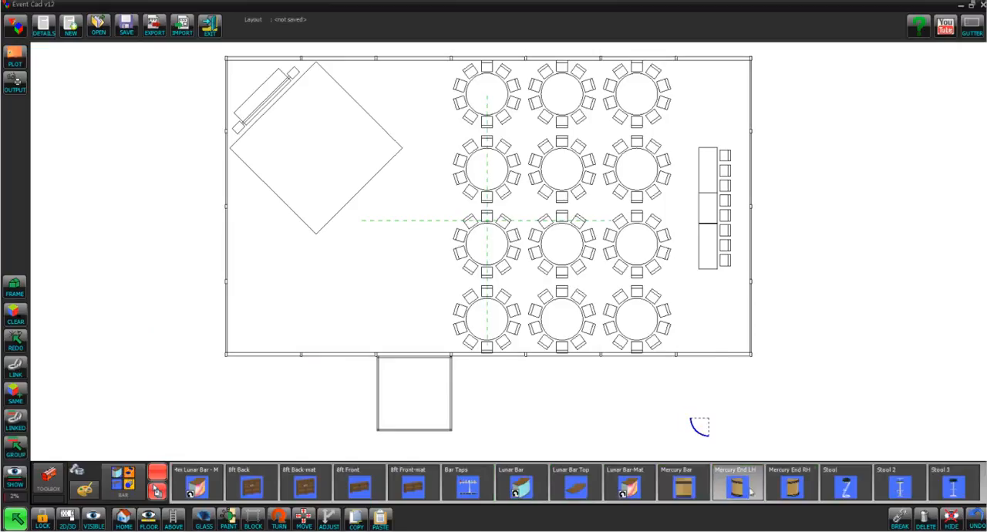
pyautogui.moveTo(681, 494); pyautogui.dragTo(681, 494)
pyautogui.click(792, 487)
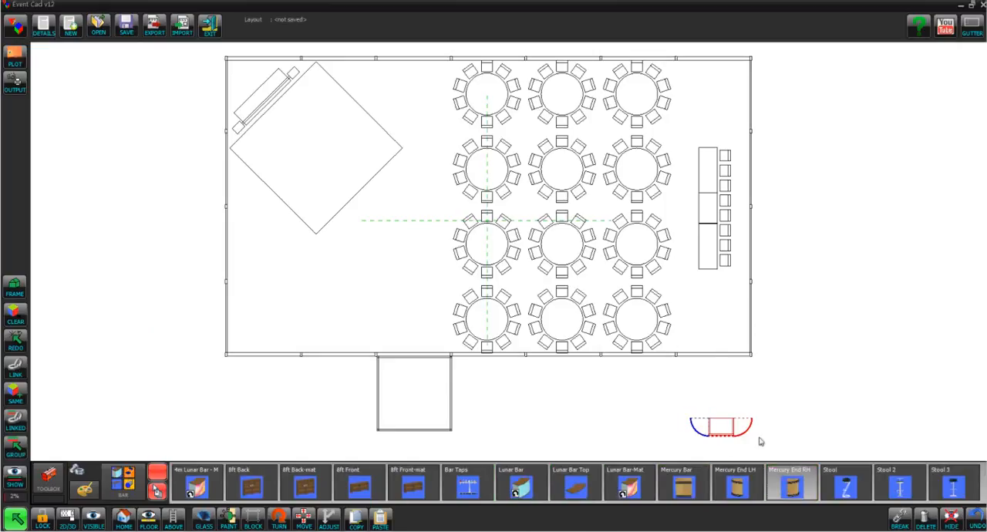
# Turn the bar diagonally and move it into the structure's lower-left corner, facing the room
pyautogui.moveTo(715, 432); pyautogui.dragTo(261, 300)
pyautogui.click(288, 523)
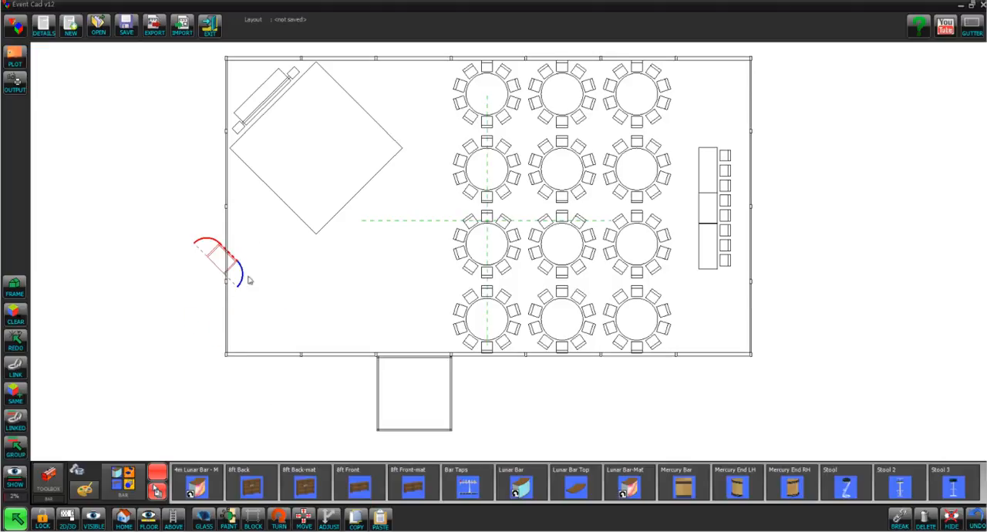
pyautogui.moveTo(249, 279); pyautogui.dragTo(289, 333)
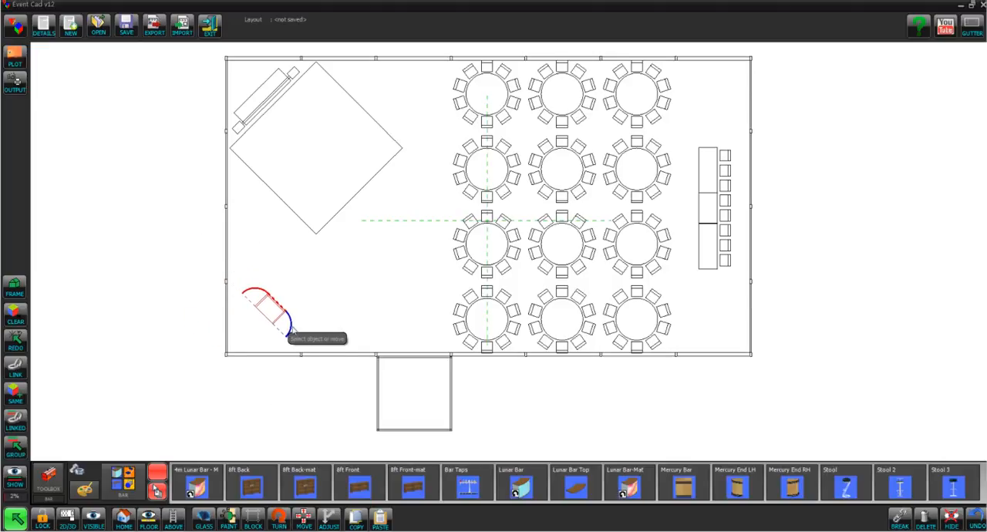
pyautogui.click(319, 414)
# Add a 21m dimension line with Value Above along the structure's upper wall
pyautogui.scroll(-1, 829, 401)
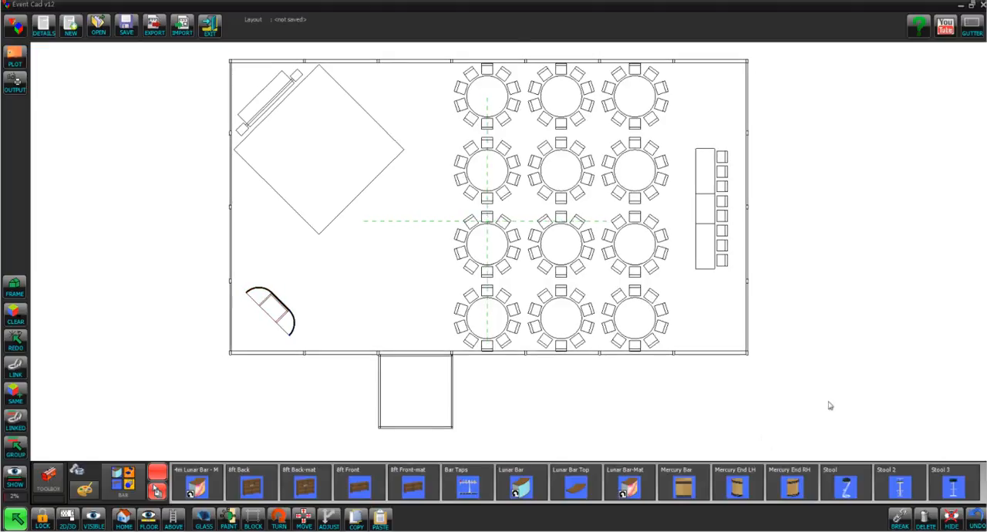
pyautogui.click(55, 484)
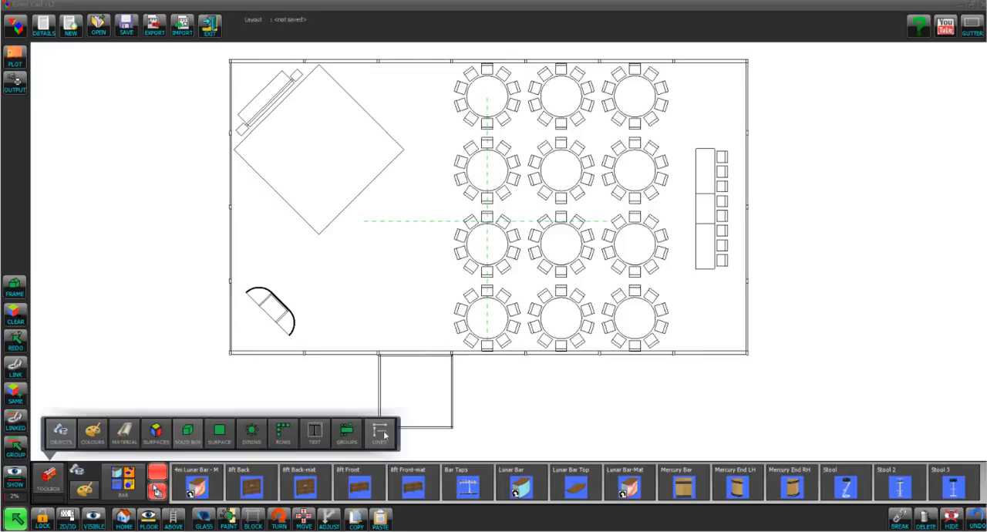
pyautogui.click(381, 433)
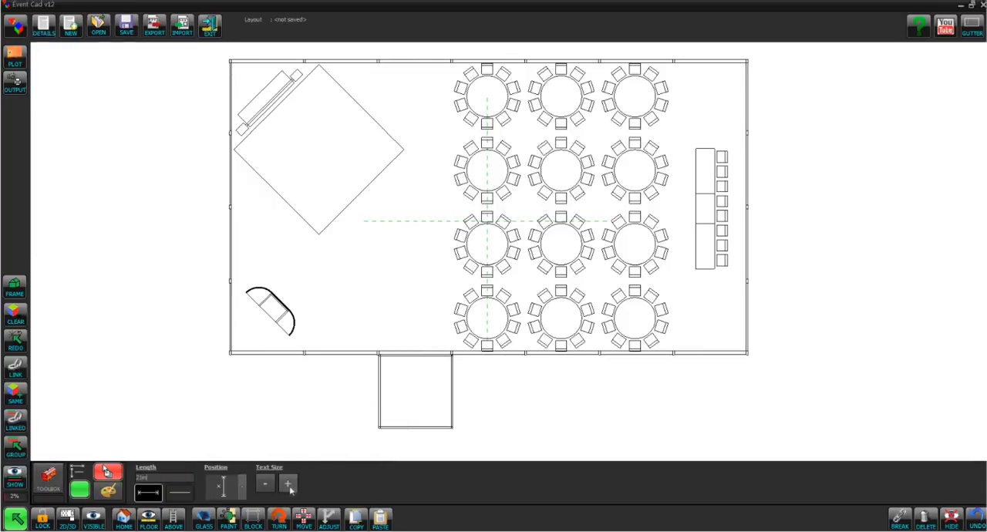
pyautogui.click(243, 487)
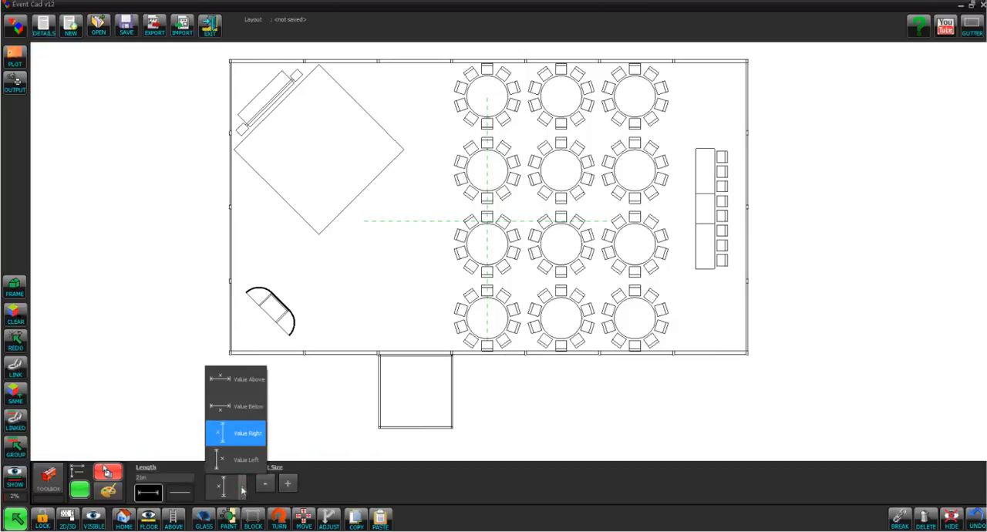
pyautogui.click(229, 382)
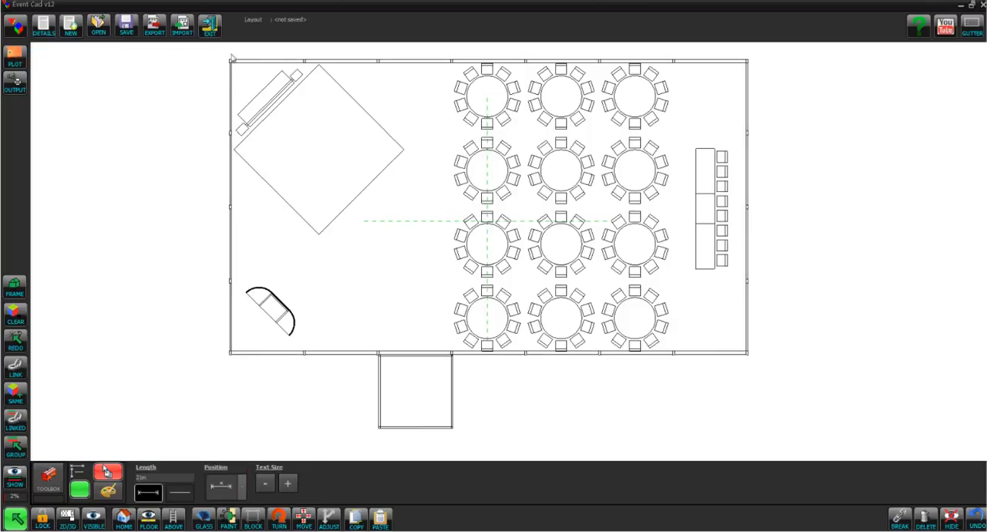
pyautogui.click(231, 59)
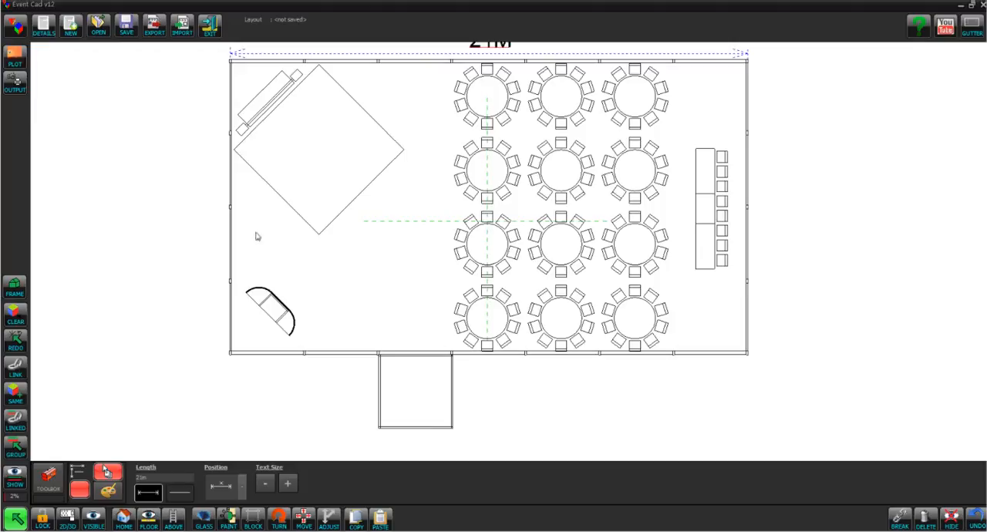
# Add a 12m dimension line with Value Below along the lower wall, from the canopy's right side to the right corner
pyautogui.click(152, 484)
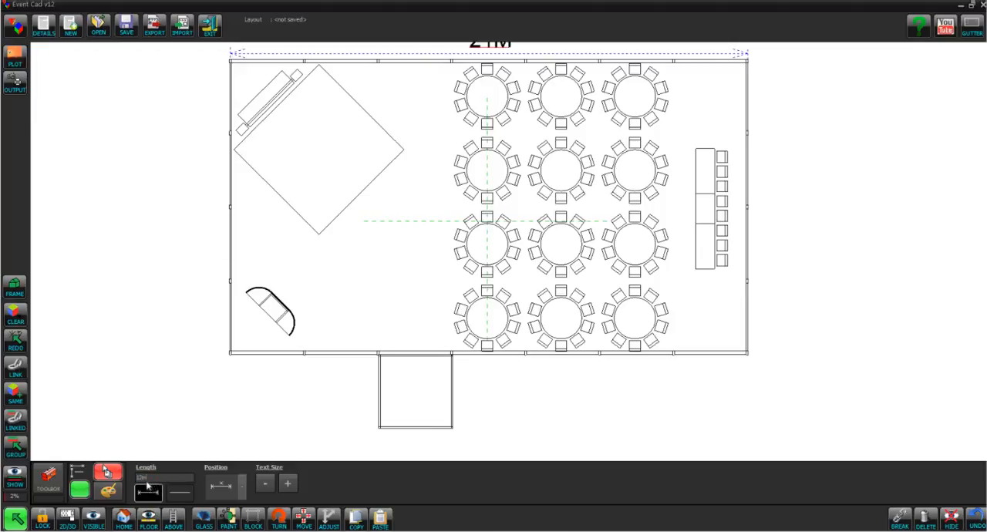
pyautogui.click(241, 486)
pyautogui.click(236, 405)
pyautogui.click(457, 365)
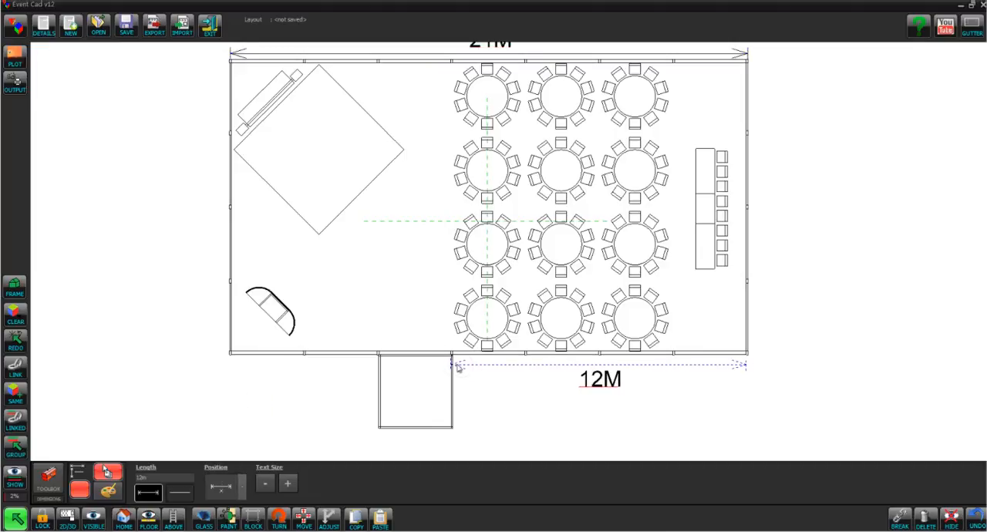
# Add a vertical 12m dimension line with Value Left outside the structure's right end wall
pyautogui.click(240, 486)
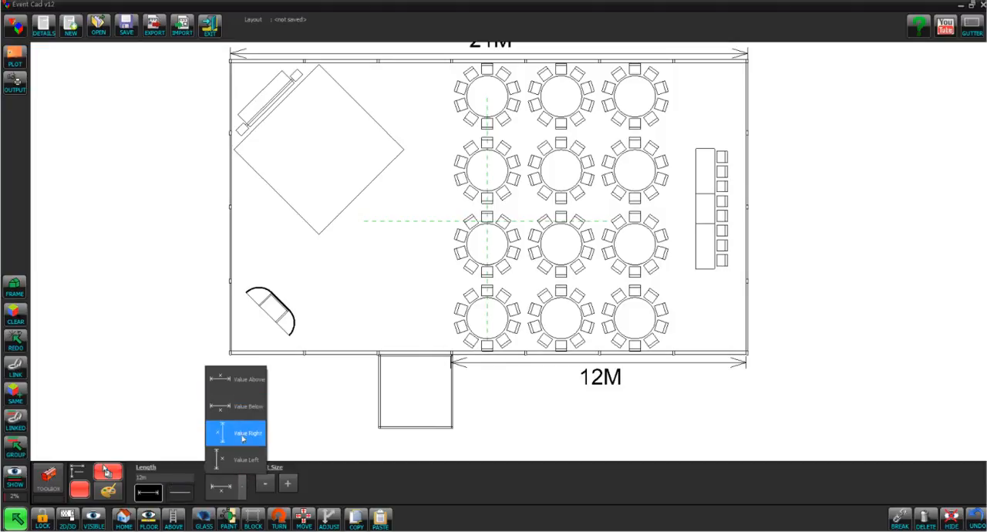
pyautogui.click(219, 461)
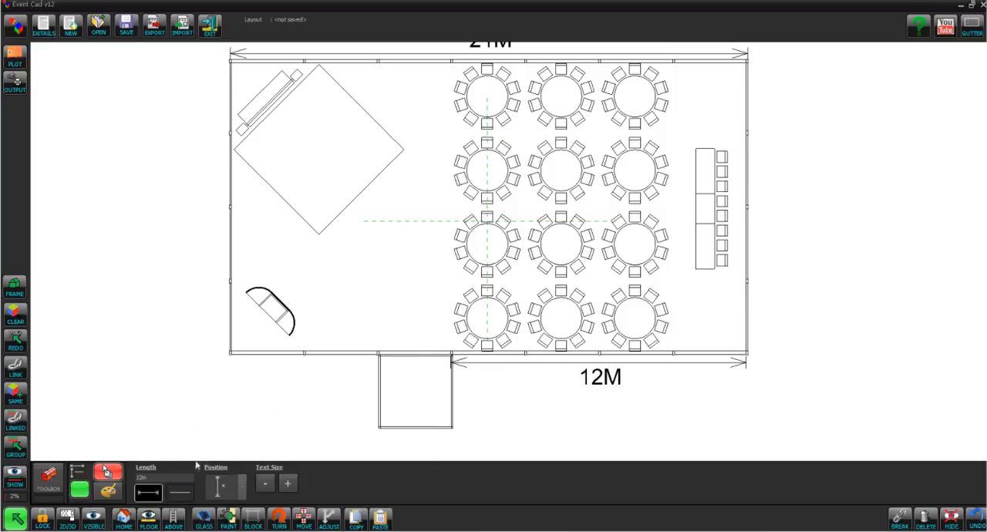
pyautogui.click(772, 229)
pyautogui.moveTo(774, 144); pyautogui.dragTo(757, 266)
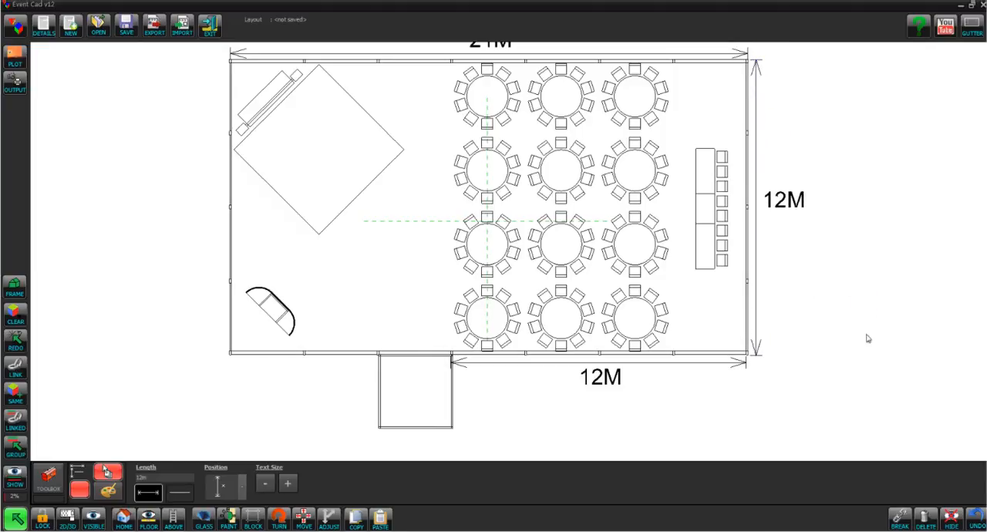
# Insert the preset text ENTRANCE at the lower edge of the entrance canopy
pyautogui.scroll(-1, 868, 338)
pyautogui.moveTo(866, 337); pyautogui.dragTo(863, 355, button='middle')
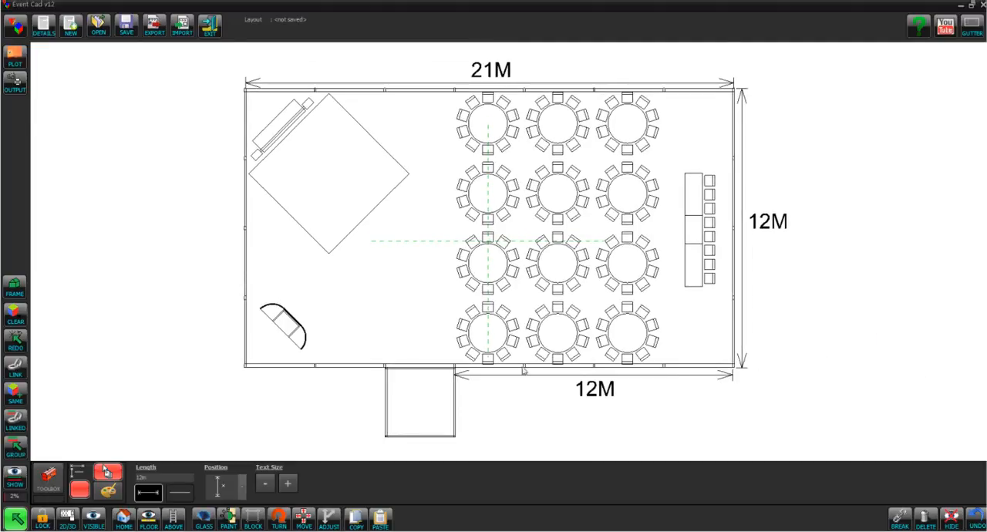
pyautogui.click(48, 480)
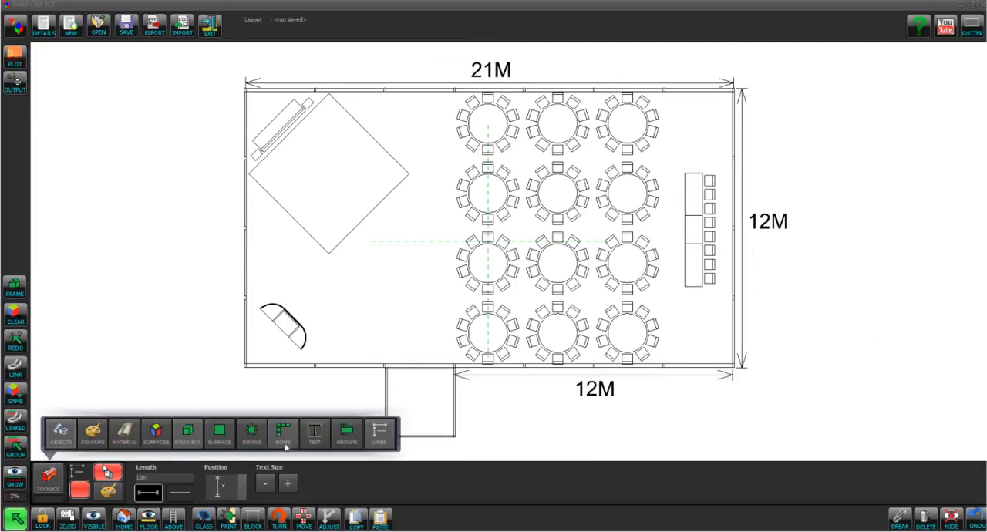
pyautogui.click(314, 434)
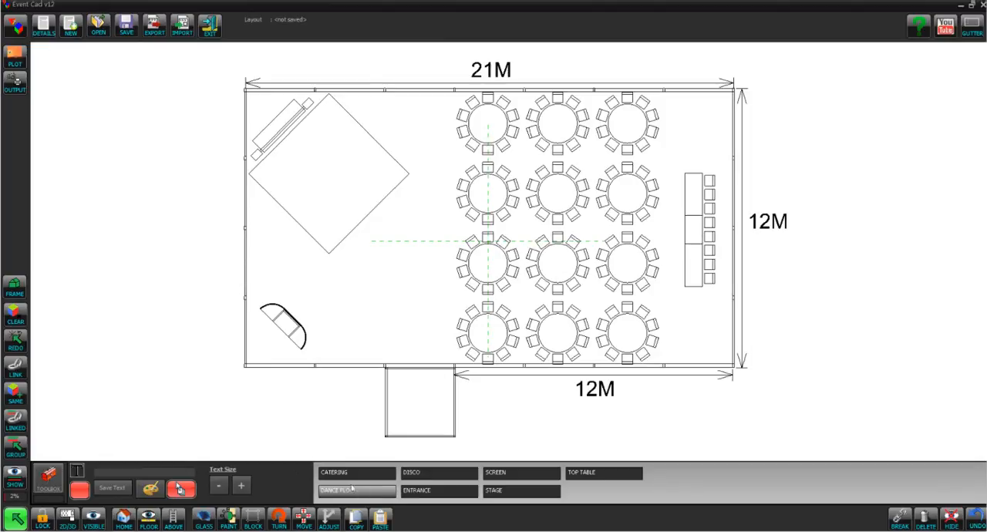
pyautogui.click(438, 490)
pyautogui.click(371, 449)
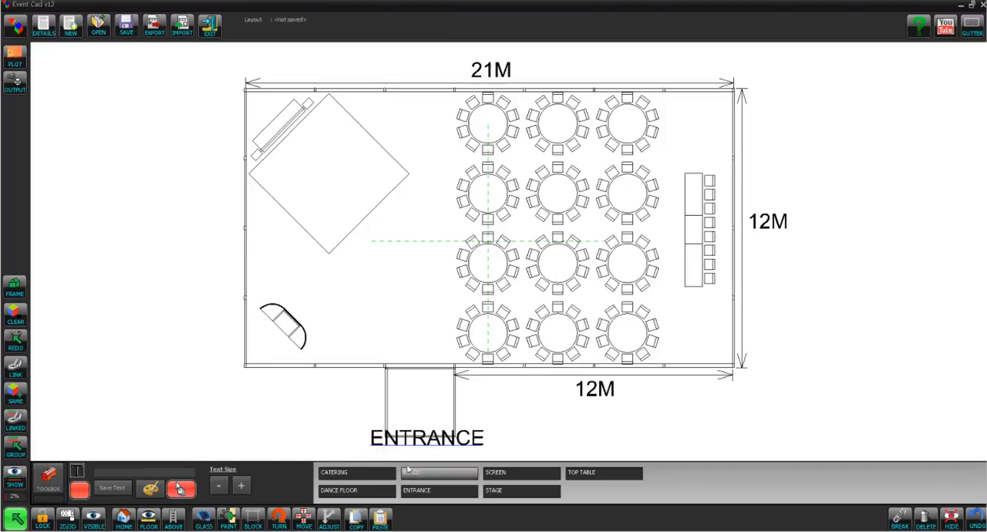
# Label the dance floor, disco and top table with the preset texts DANCE FLOOR, DISCO and TOP TABLE
pyautogui.click(334, 491)
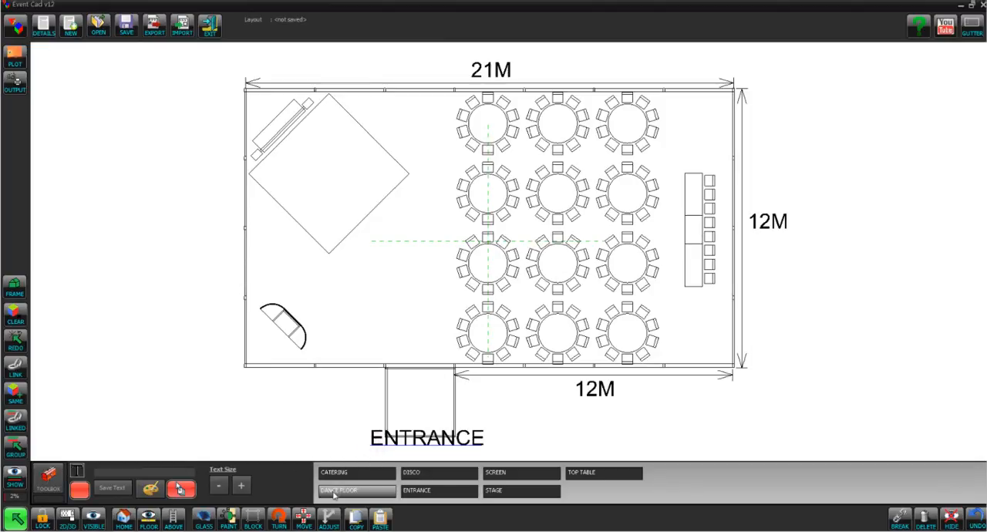
pyautogui.click(274, 169)
pyautogui.click(410, 478)
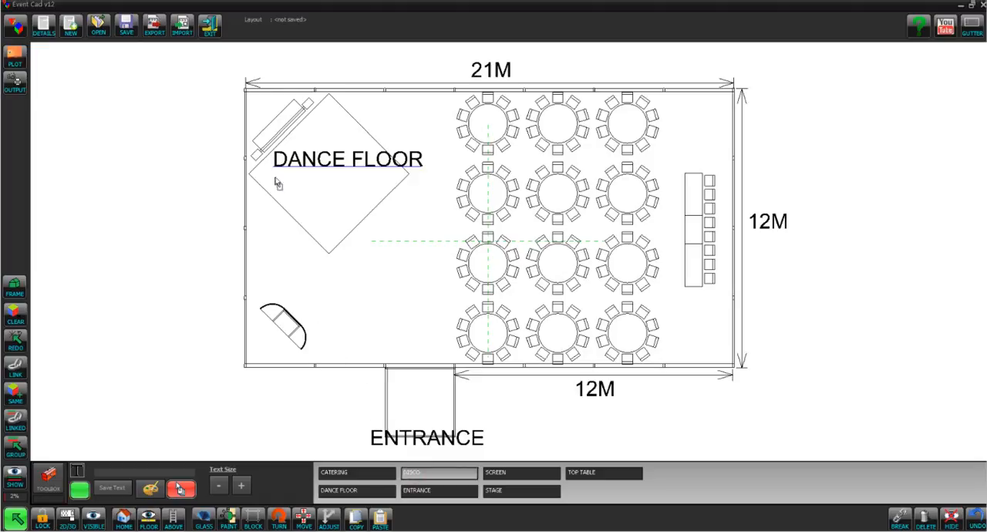
pyautogui.click(269, 120)
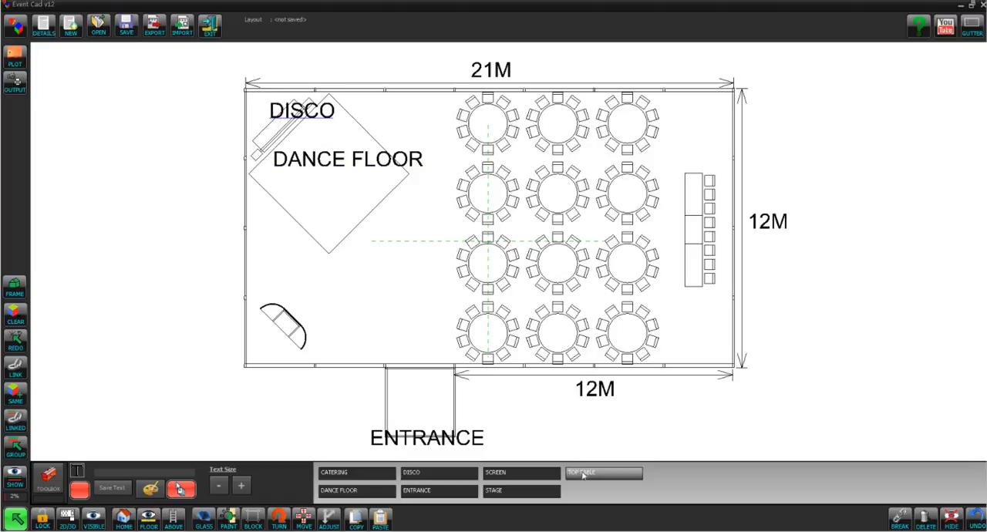
pyautogui.click(604, 472)
pyautogui.click(686, 295)
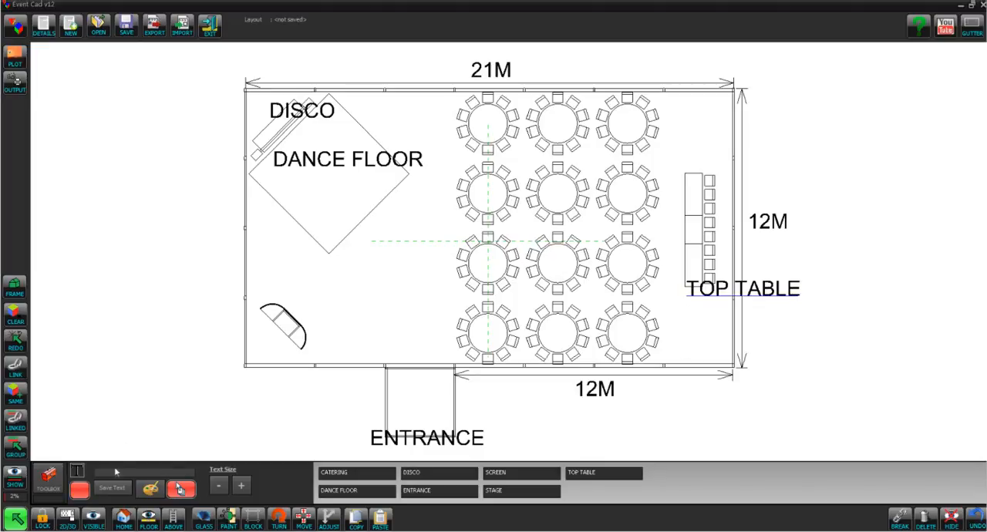
# Add the custom text BAR beside the bar and WINDOWS below the lower wall's 12M dimension
pyautogui.write('BAR')
pyautogui.click(300, 311)
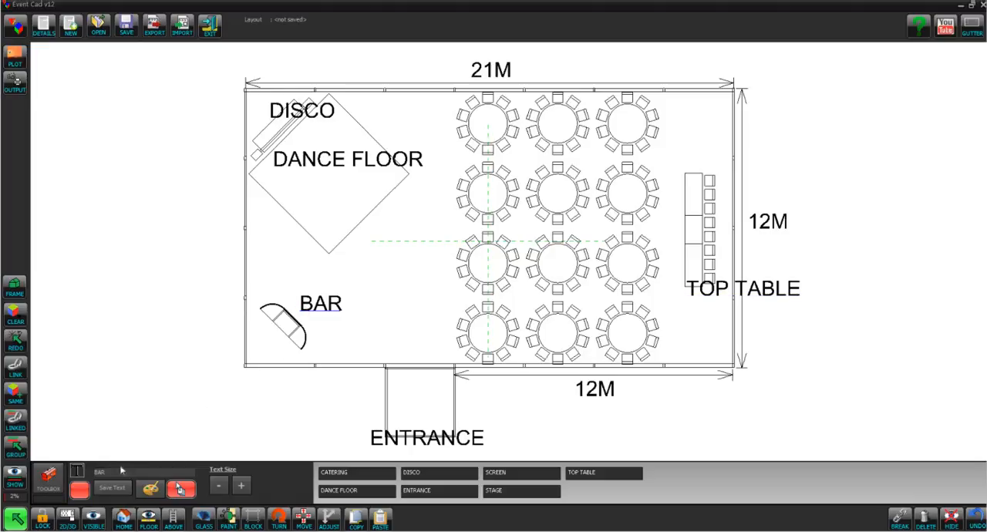
pyautogui.write('WINDOWS')
pyautogui.click(559, 407)
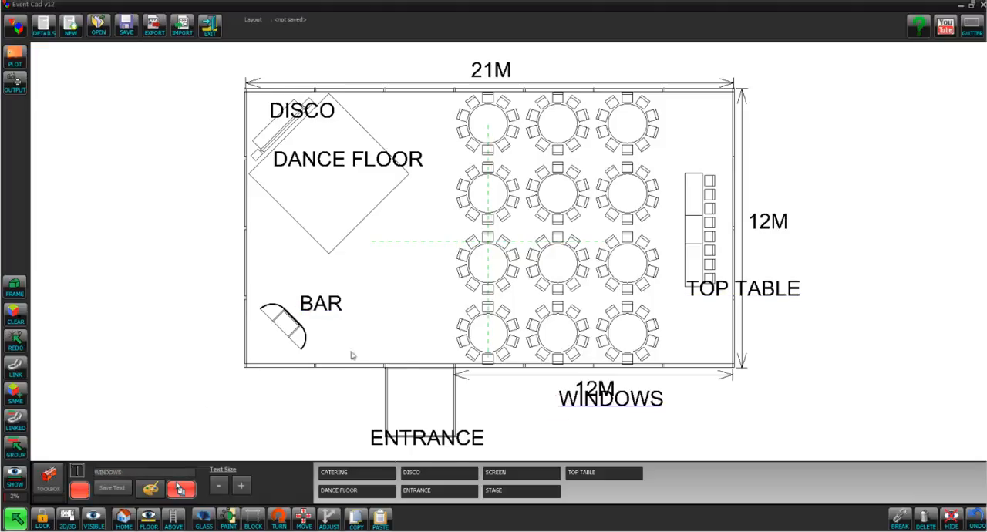
# Select all text of the same kind as the BAR label and reduce its size
pyautogui.click(336, 313)
pyautogui.click(13, 394)
pyautogui.click(219, 486)
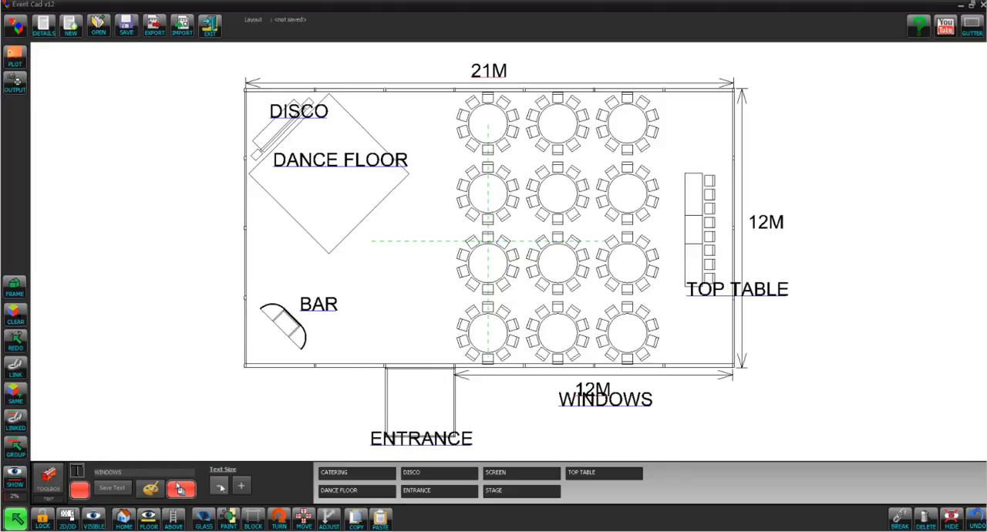
pyautogui.click(220, 485)
pyautogui.click(537, 427)
# Move the WINDOWS label clear beneath the 12M dimension value and centre the ENTRANCE label just below the canopy
pyautogui.moveTo(575, 408); pyautogui.dragTo(558, 418)
pyautogui.moveTo(442, 443); pyautogui.dragTo(454, 450)
# Turn the BAR label diagonally onto the bar and move the DANCE FLOOR label to the middle of the dance floor
pyautogui.click(331, 317)
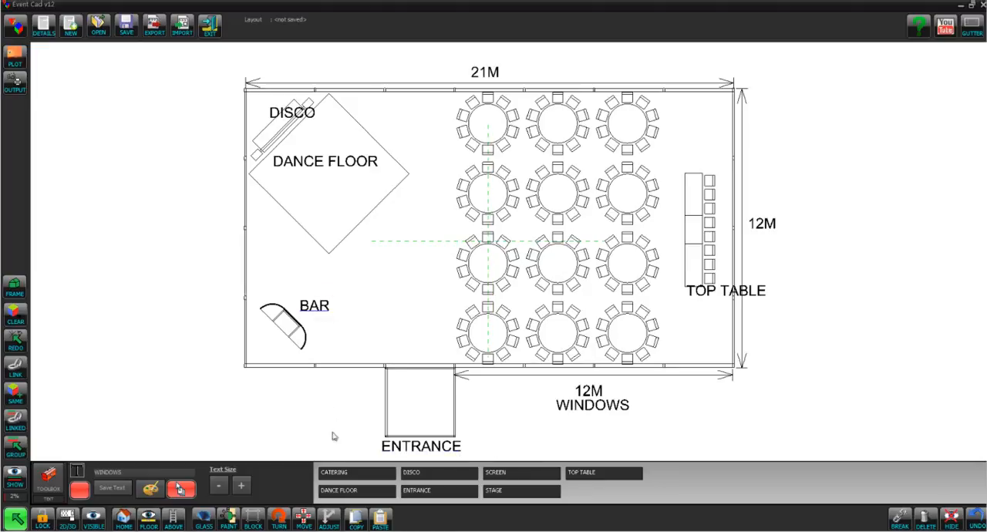
pyautogui.click(282, 522)
pyautogui.moveTo(305, 311); pyautogui.dragTo(277, 319)
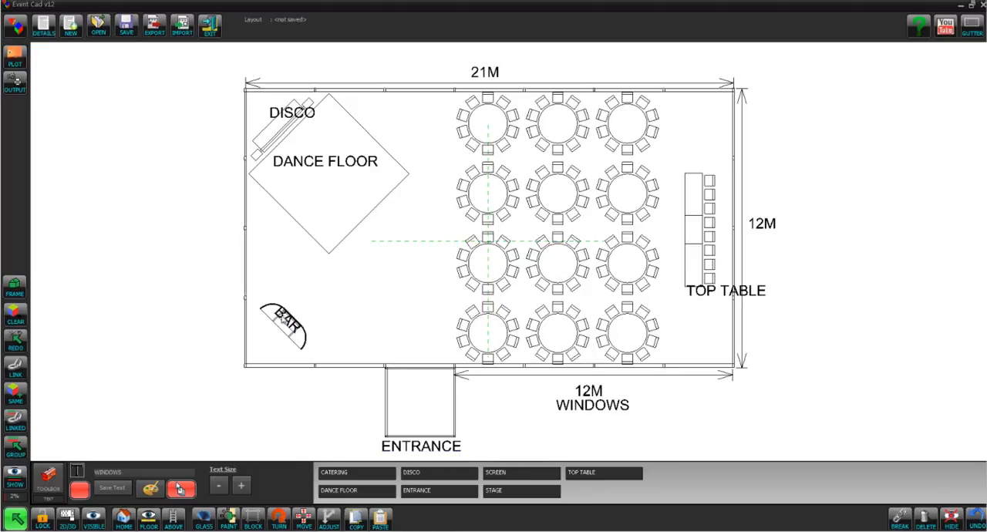
pyautogui.moveTo(314, 168); pyautogui.dragTo(324, 182)
pyautogui.click(364, 242)
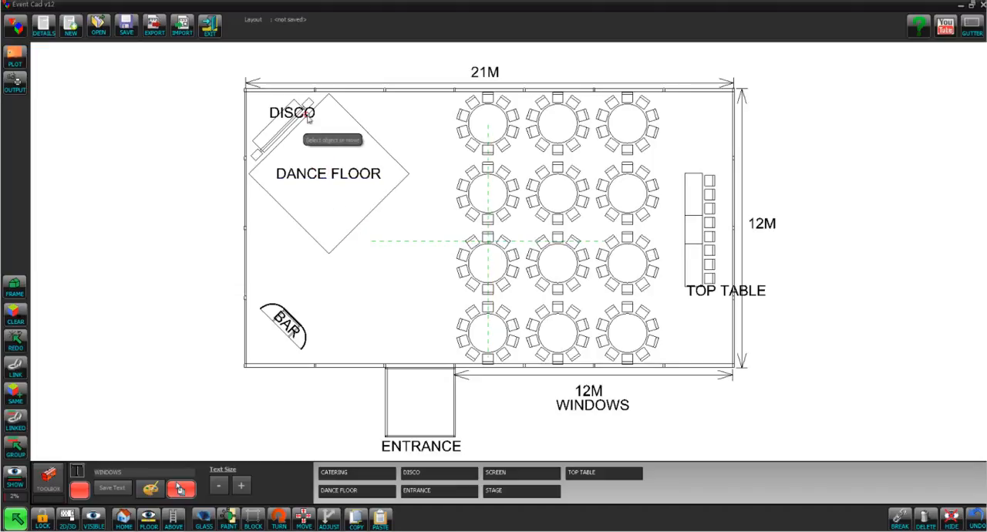
# Turn the DISCO label diagonally to match the disco unit's angle and place it on the disco unit
pyautogui.click(281, 524)
pyautogui.click(281, 525)
pyautogui.click(281, 524)
pyautogui.click(281, 524)
pyautogui.click(281, 524)
pyautogui.click(280, 525)
pyautogui.click(280, 524)
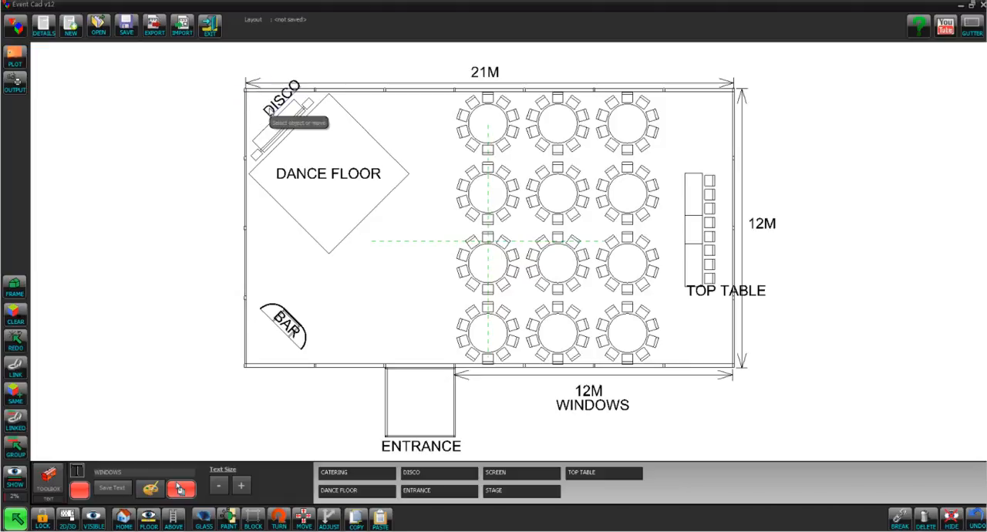
pyautogui.moveTo(272, 107); pyautogui.dragTo(267, 139)
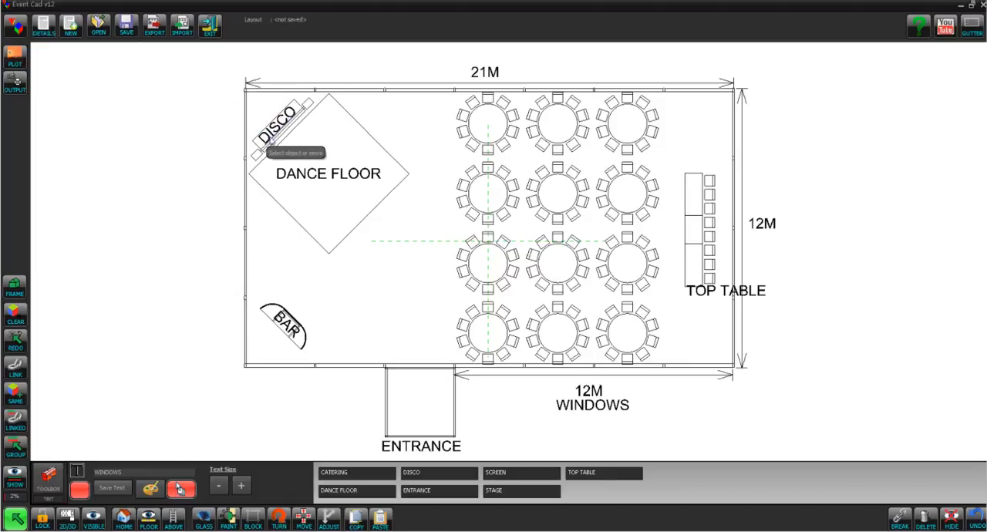
# Turn the TOP TABLE label vertical and place it lengthwise on the top table
pyautogui.click(701, 299)
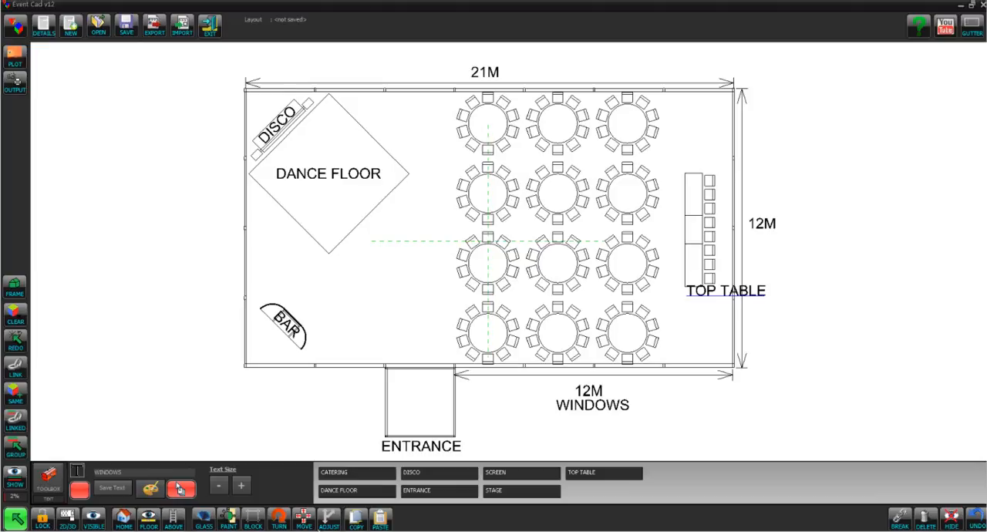
pyautogui.click(280, 520)
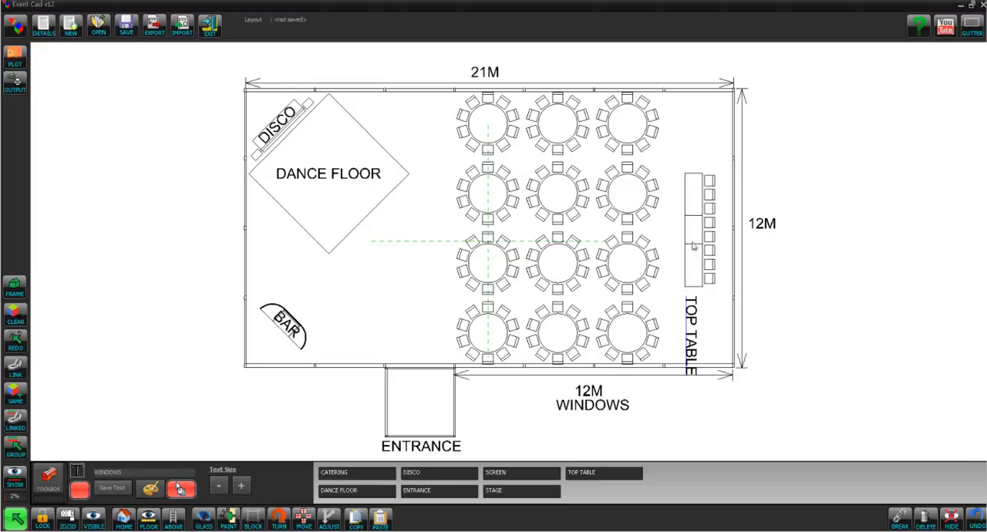
pyautogui.moveTo(695, 317); pyautogui.dragTo(695, 184)
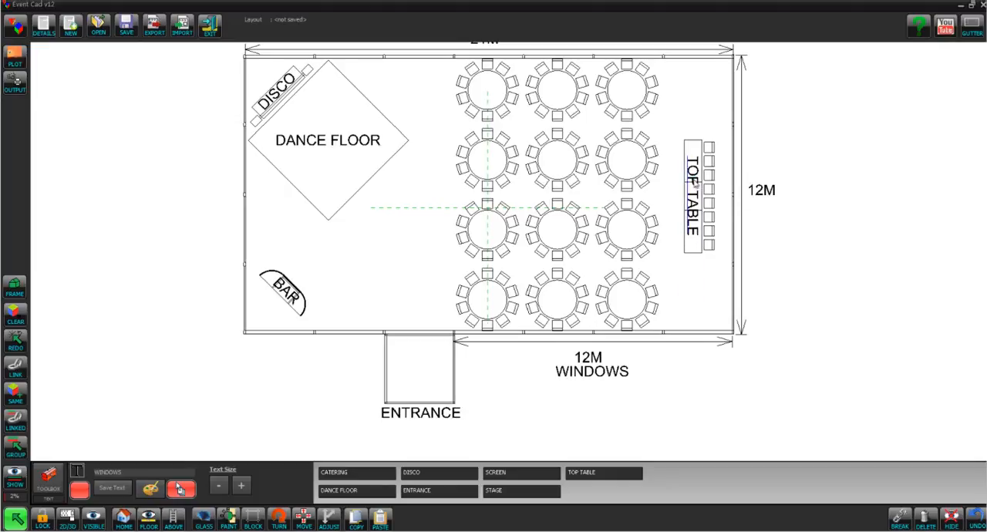
pyautogui.moveTo(812, 272); pyautogui.dragTo(809, 293)
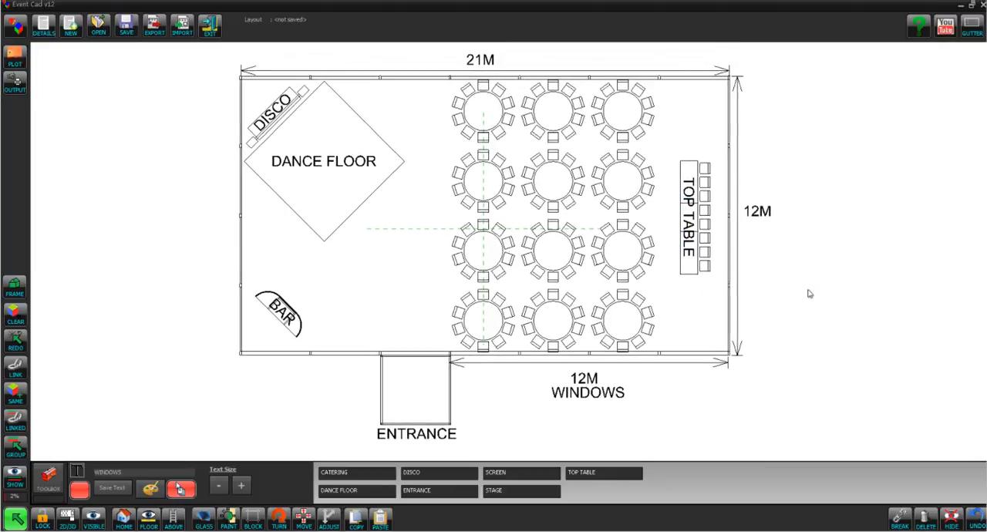